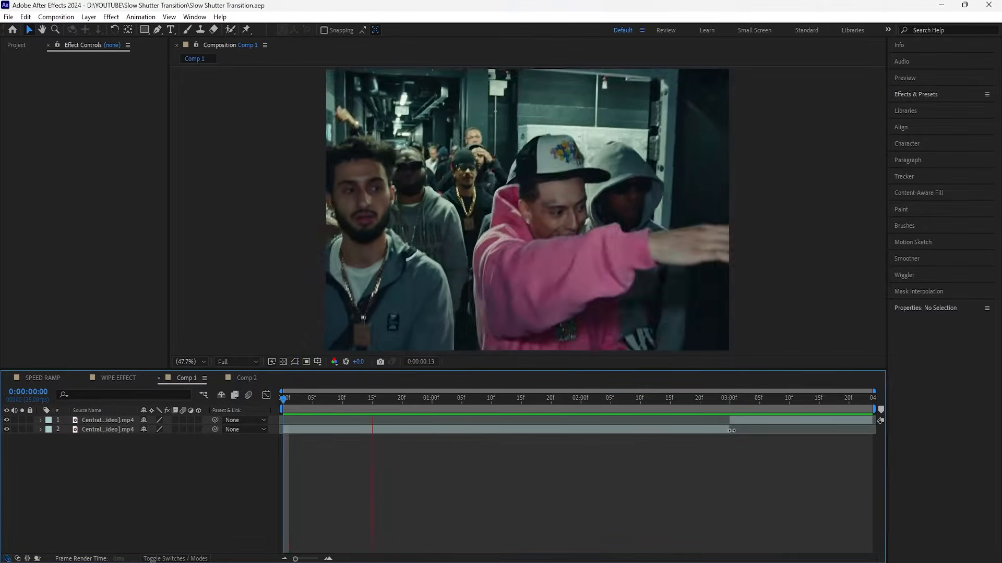
Play and scrub through the start of the first clip to examine the arm movement for a cut point.
key(space)
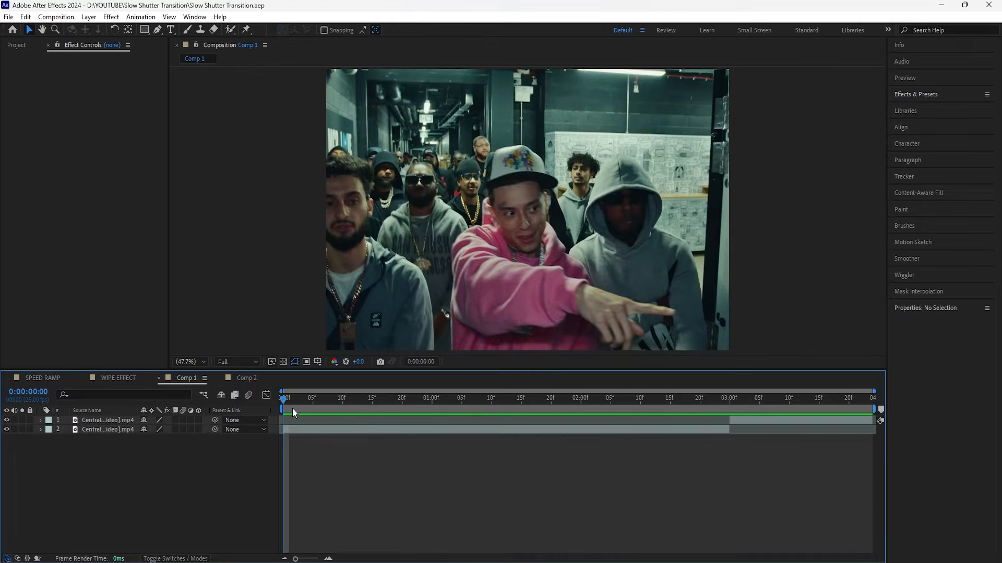
drag(289, 400, 249, 473)
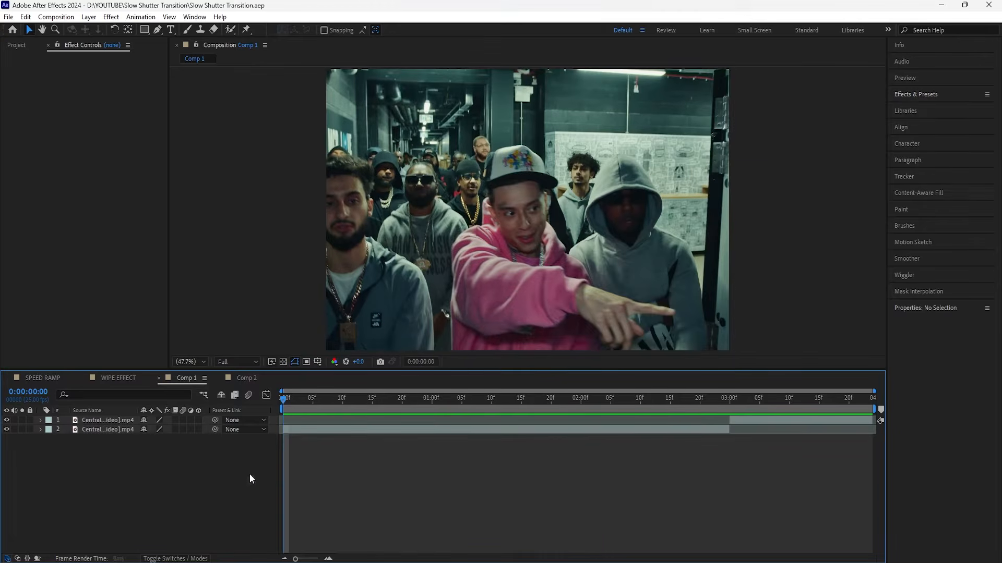
click(327, 431)
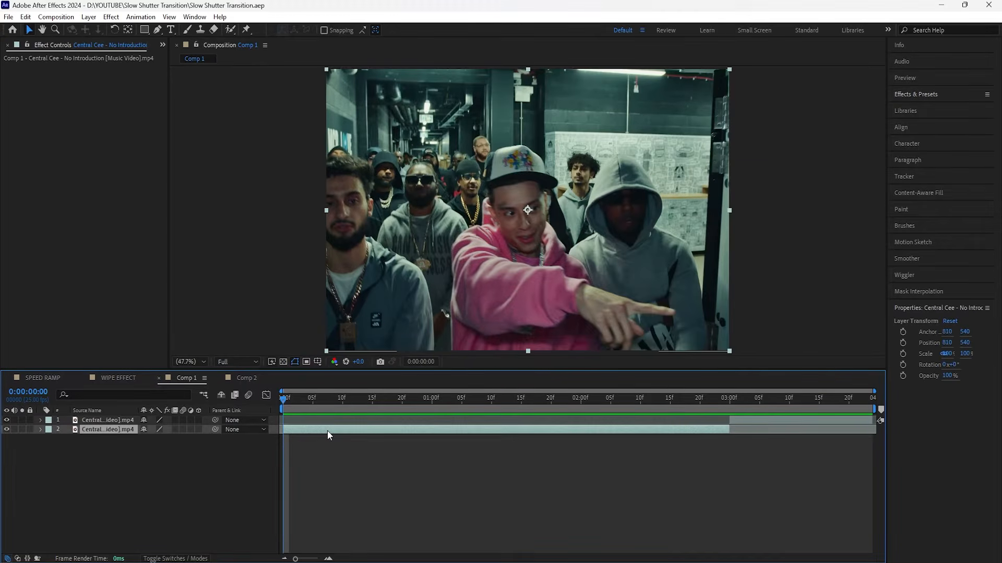
drag(286, 399, 240, 498)
drag(248, 498, 278, 499)
drag(324, 400, 367, 412)
key(space)
key(space)
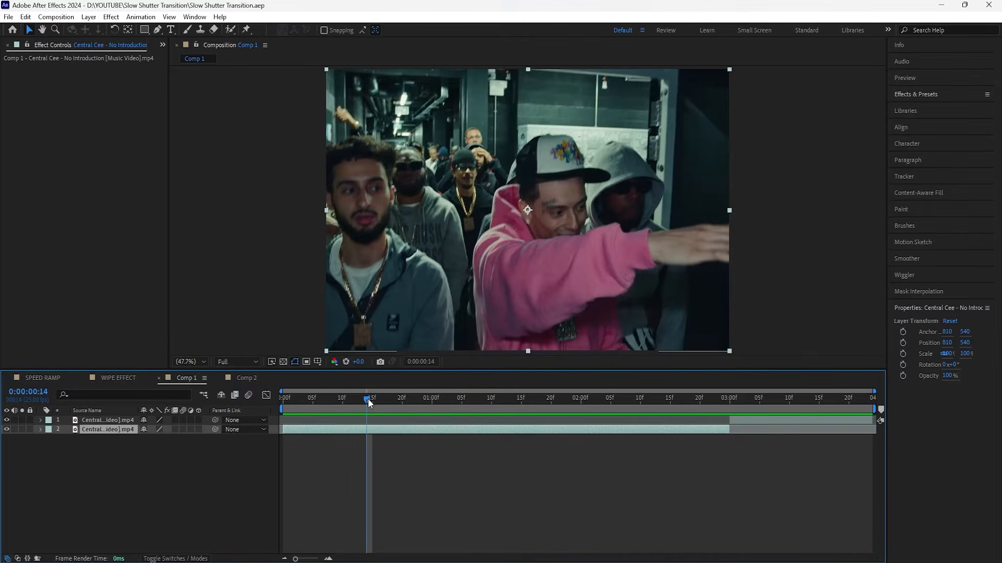
Place a composition marker at 0:00:00:16 and split the first clip at that frame.
drag(367, 398, 378, 423)
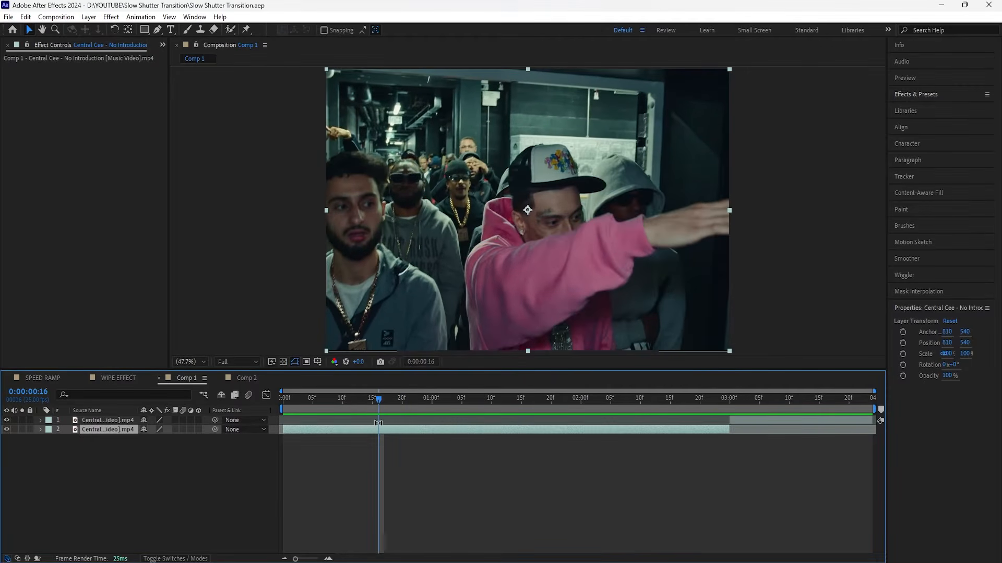
click(236, 477)
mouse_move(881, 410)
mouse_down()
mouse_move(403, 400)
mouse_move(297, 418)
mouse_move(368, 425)
mouse_move(377, 425)
mouse_move(242, 419)
mouse_move(377, 421)
mouse_move(270, 436)
mouse_move(379, 432)
mouse_up()
click(462, 430)
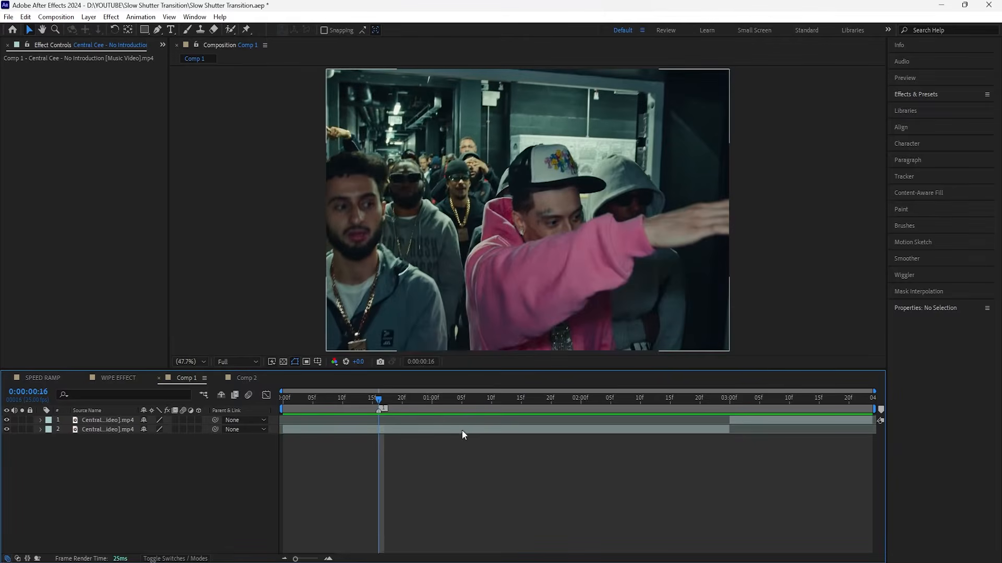
click(386, 429)
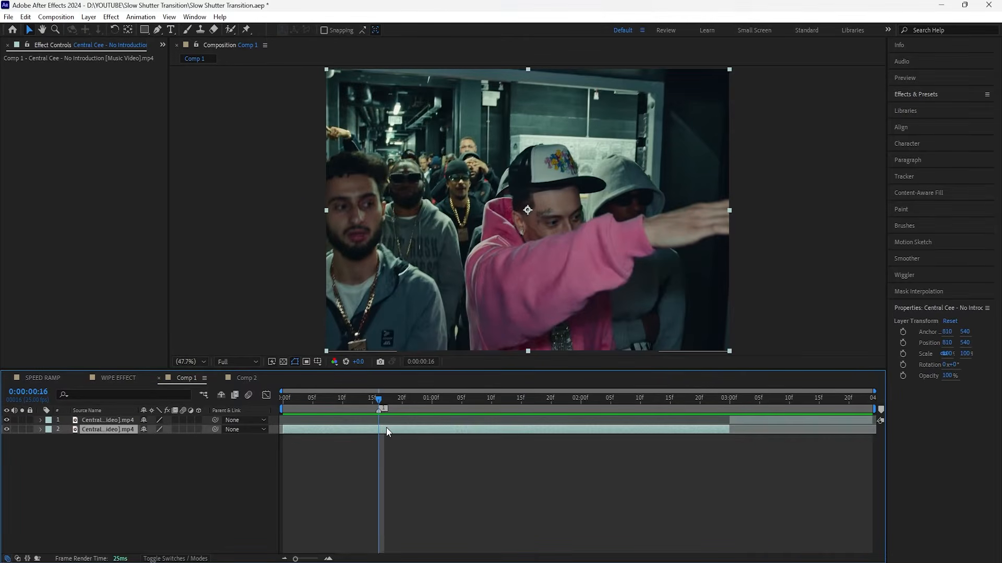
key(ctrl+shift+d)
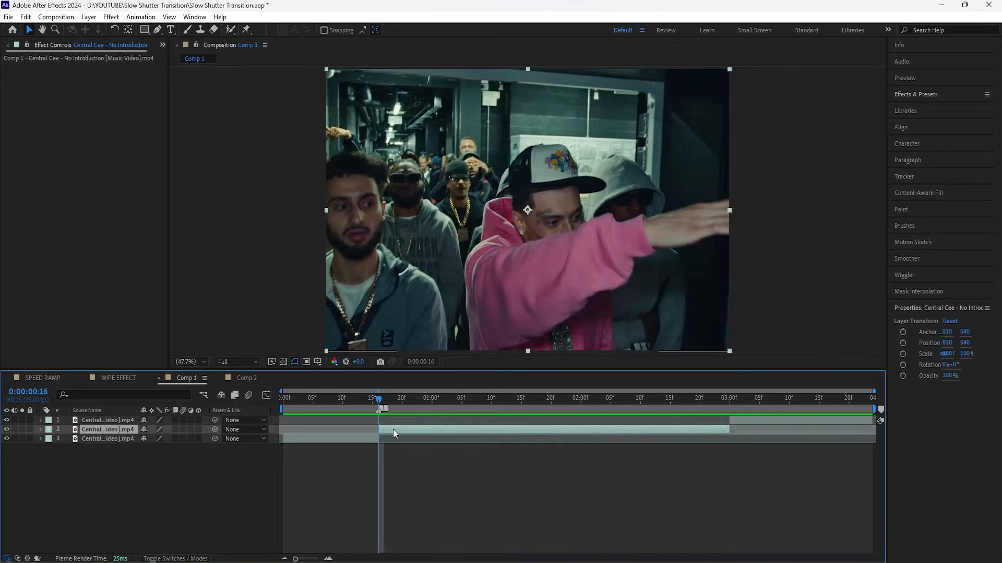
right_click(392, 429)
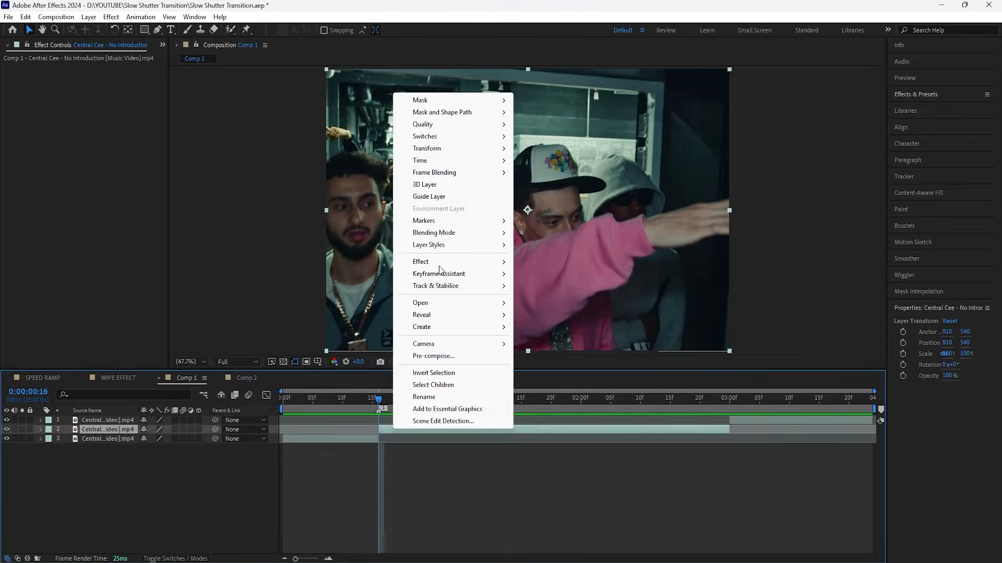
mouse_move(506, 165)
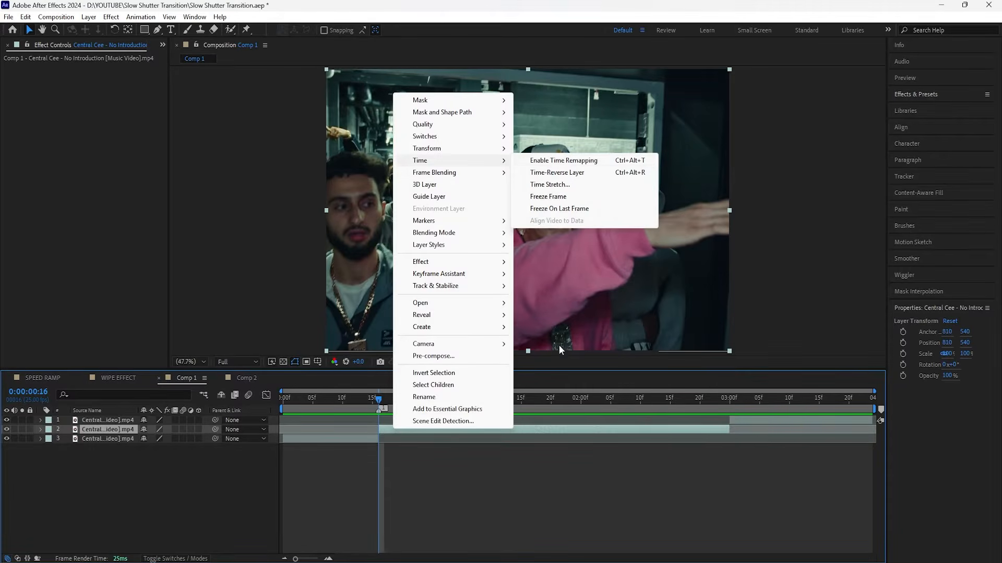
click(547, 430)
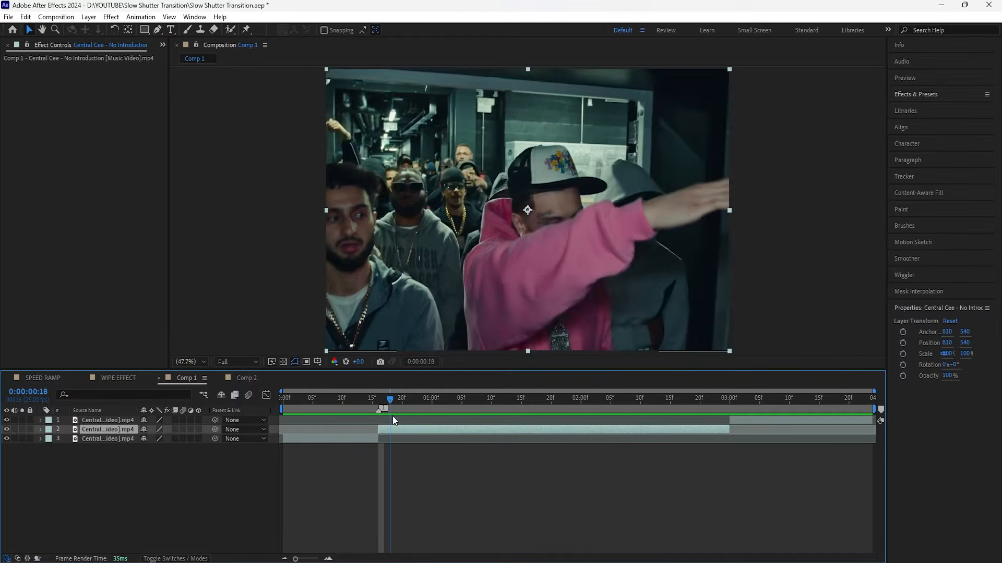
Time-stretch the clip segment after the split to a new duration of 4 frames, holding its in-point.
right_click(120, 427)
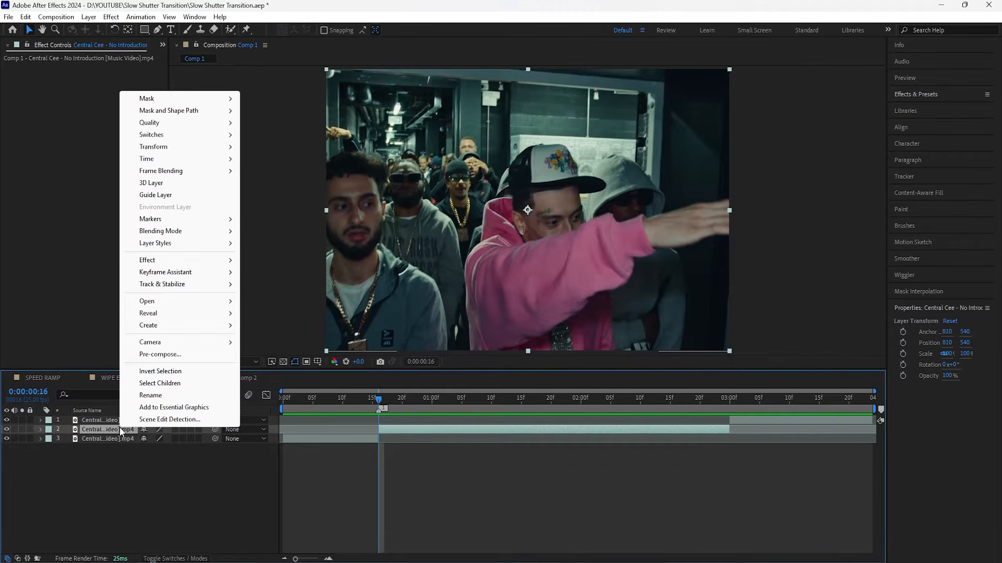
mouse_move(193, 159)
click(314, 181)
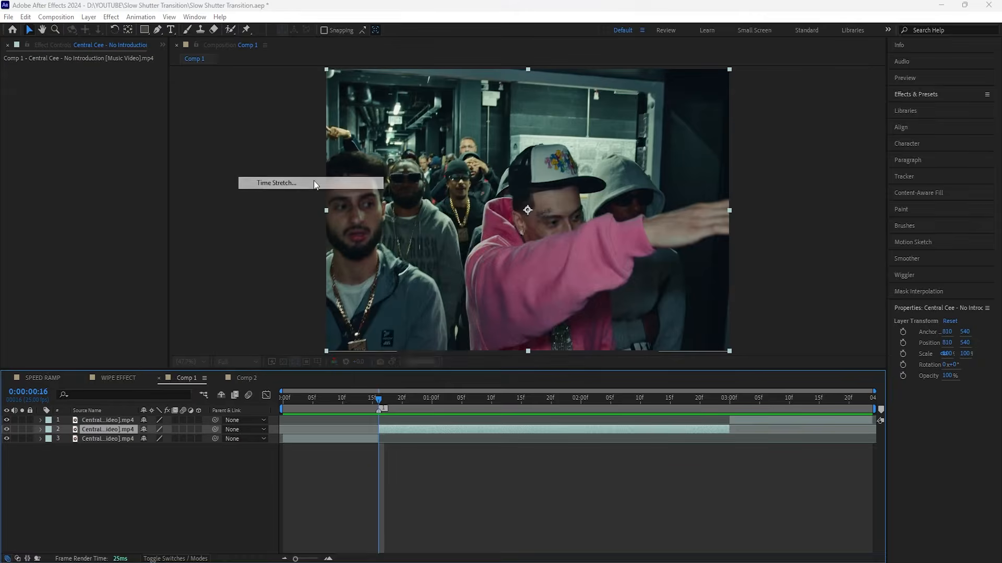
drag(471, 199, 334, 182)
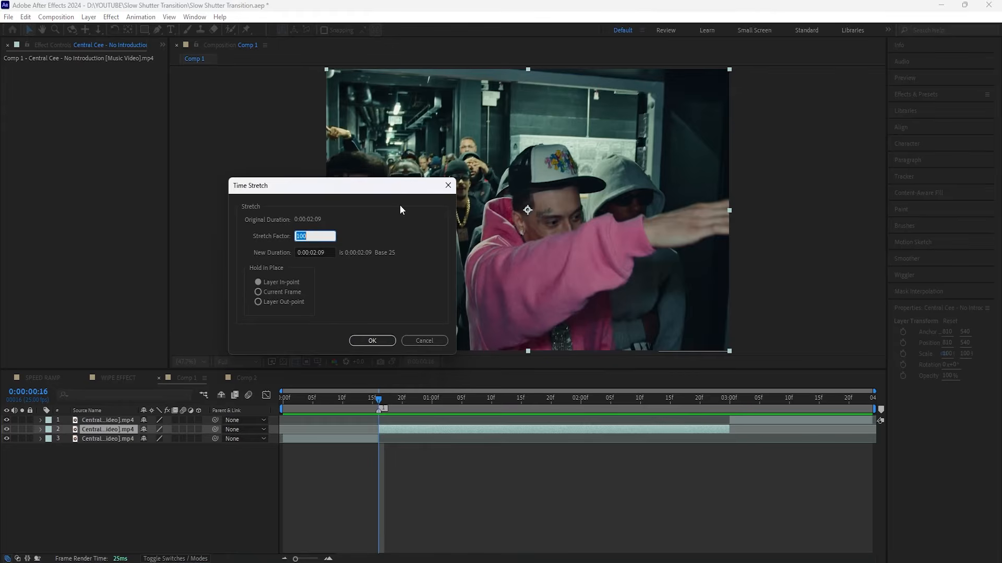
click(328, 252)
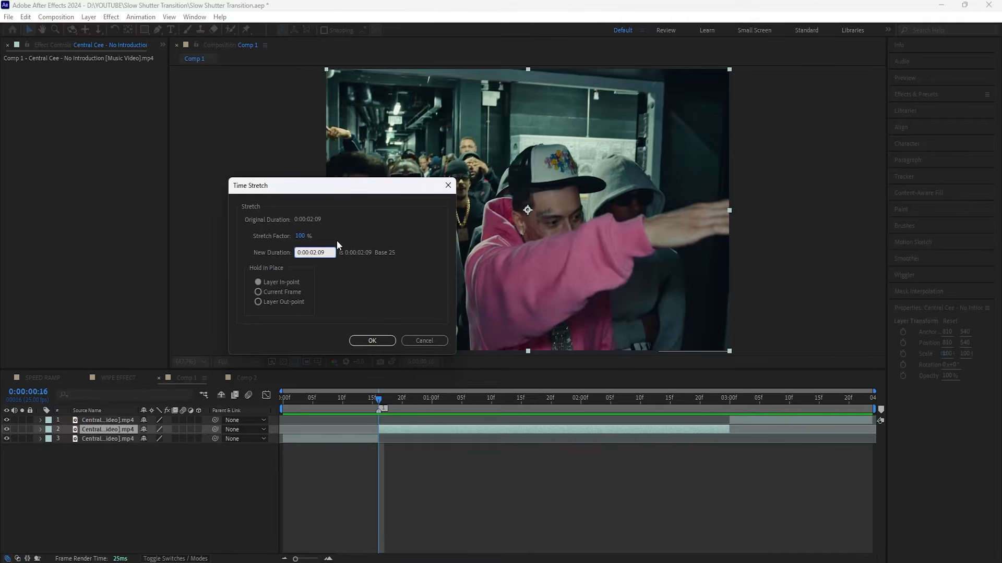
key(BackSpace)
text(0)
key(BackSpace)
text(4)
click(372, 340)
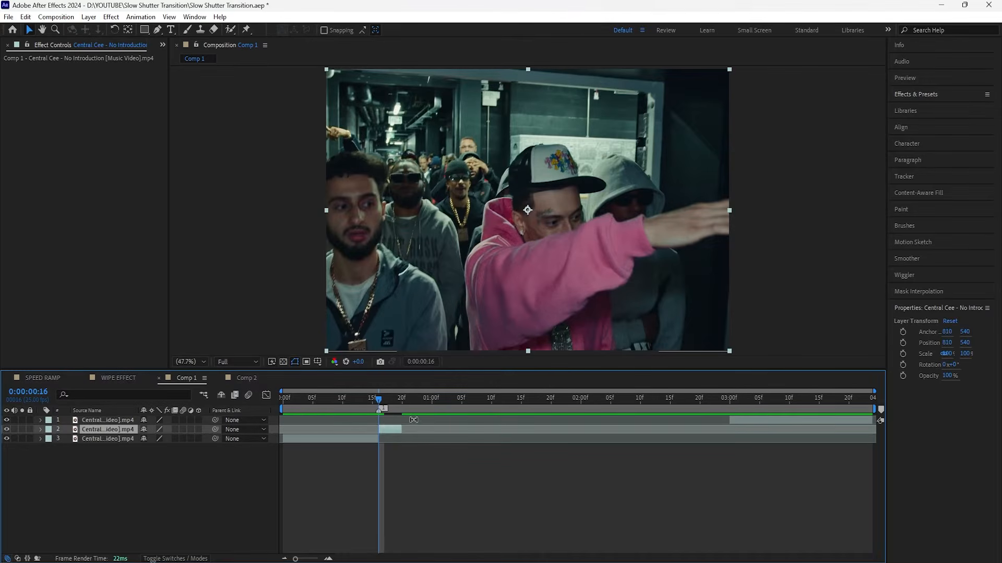
Move the second clip to start where the stretched segment ends, and shorten the work area to that clip's end.
drag(784, 421, 419, 437)
drag(857, 414, 545, 412)
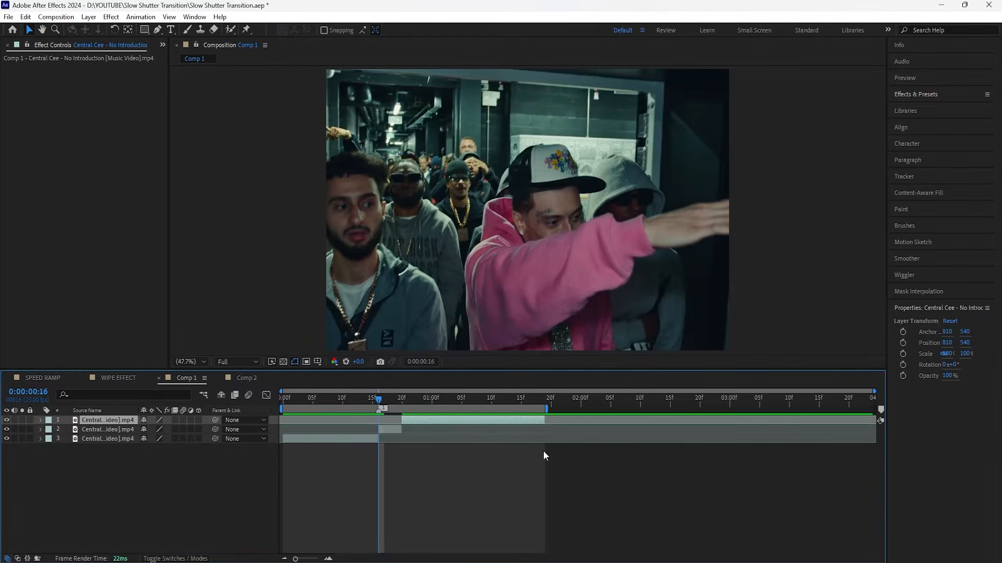
Preview the edit from the start and scrub through the sped-up segment between the two clips.
key(Home)
click(327, 439)
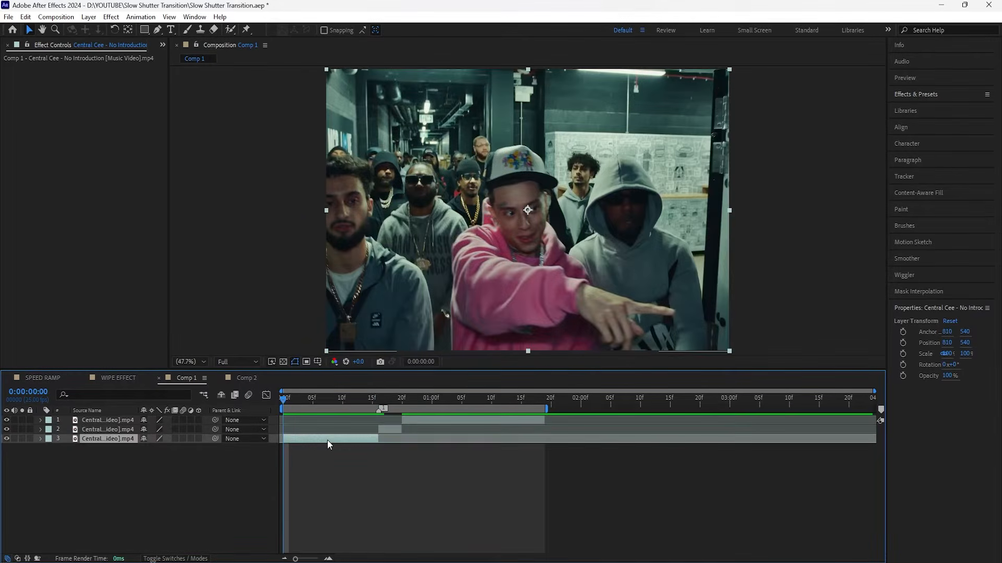
click(390, 429)
key(space)
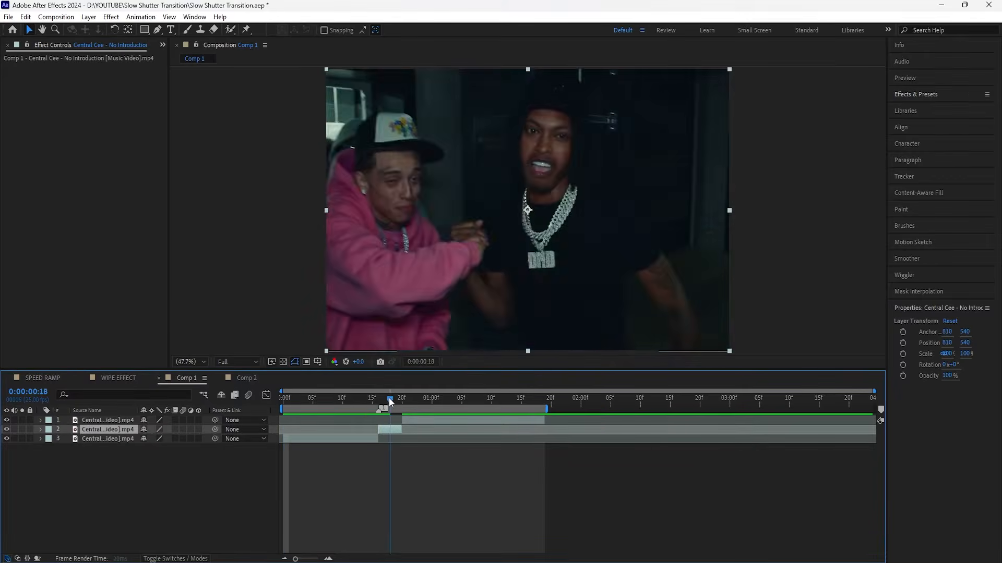
key(space)
key(space)
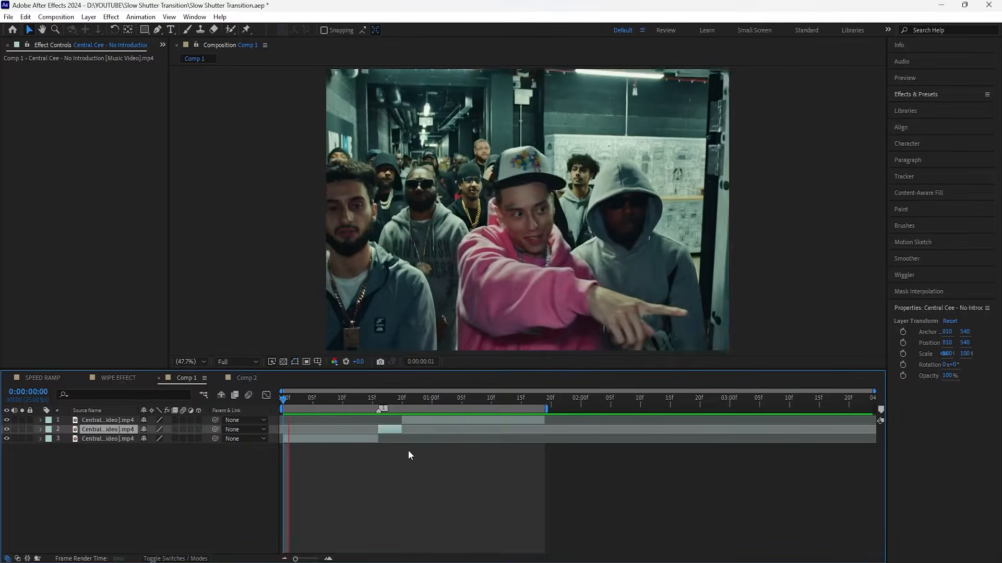
click(368, 400)
drag(369, 403, 385, 400)
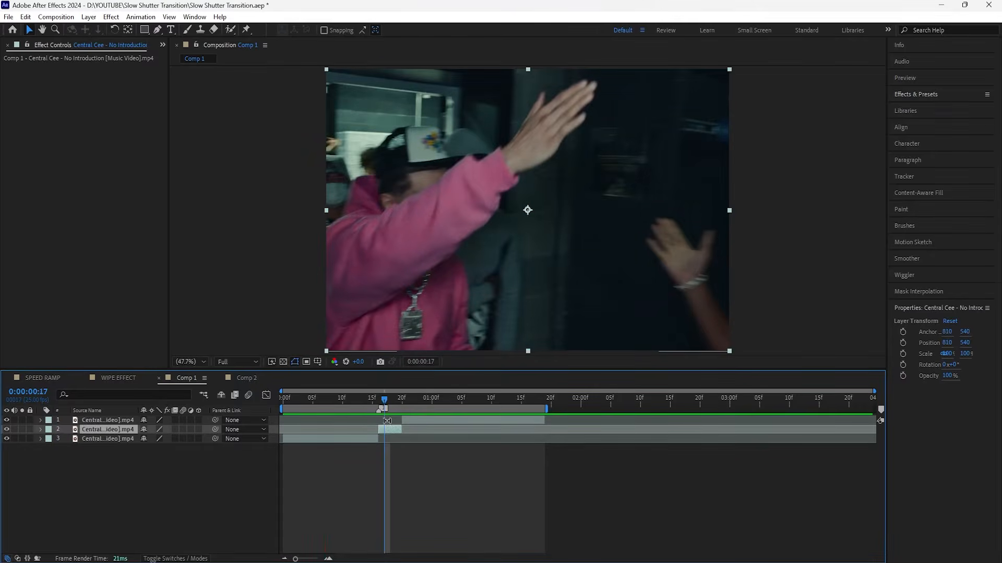
Apply the Echo effect to the four-frame time-stretched segment.
click(379, 400)
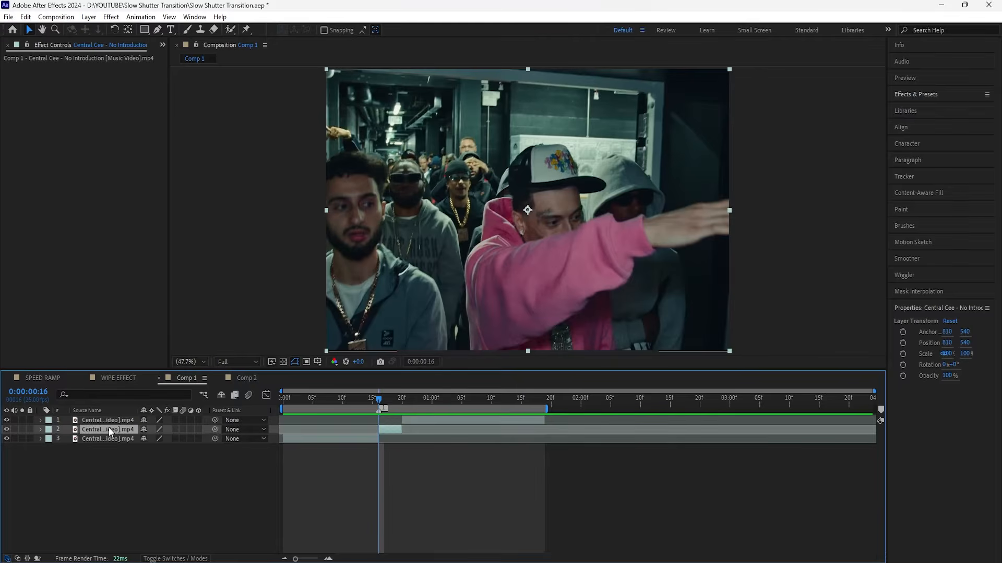
drag(107, 427, 108, 429)
mouse_move(381, 402)
mouse_down()
mouse_move(397, 399)
mouse_move(380, 402)
mouse_up()
click(390, 428)
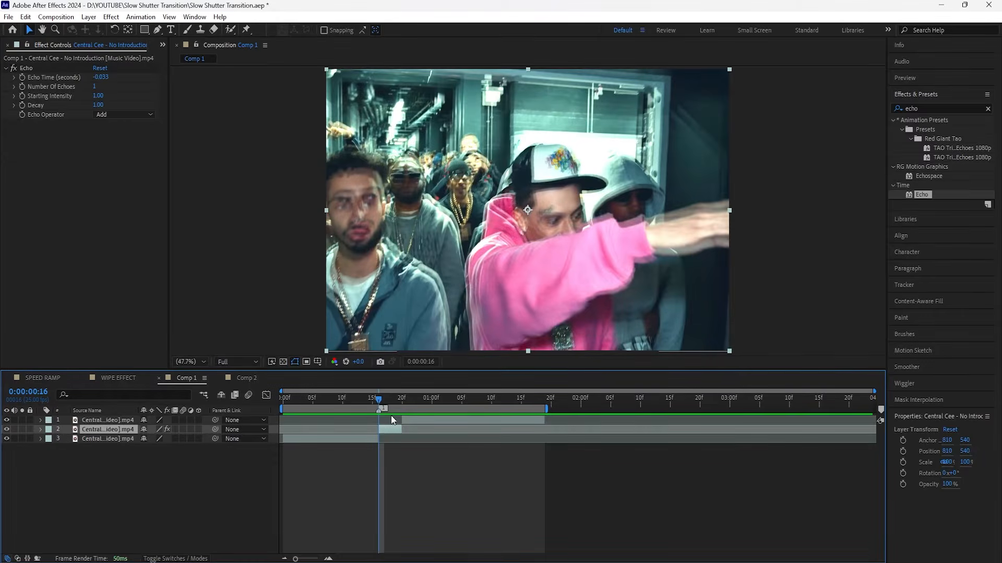
click(385, 400)
click(381, 400)
Set the Echo effect to 4 echoes, the Screen echo operator and a Decay of 2.00.
drag(92, 88, 99, 89)
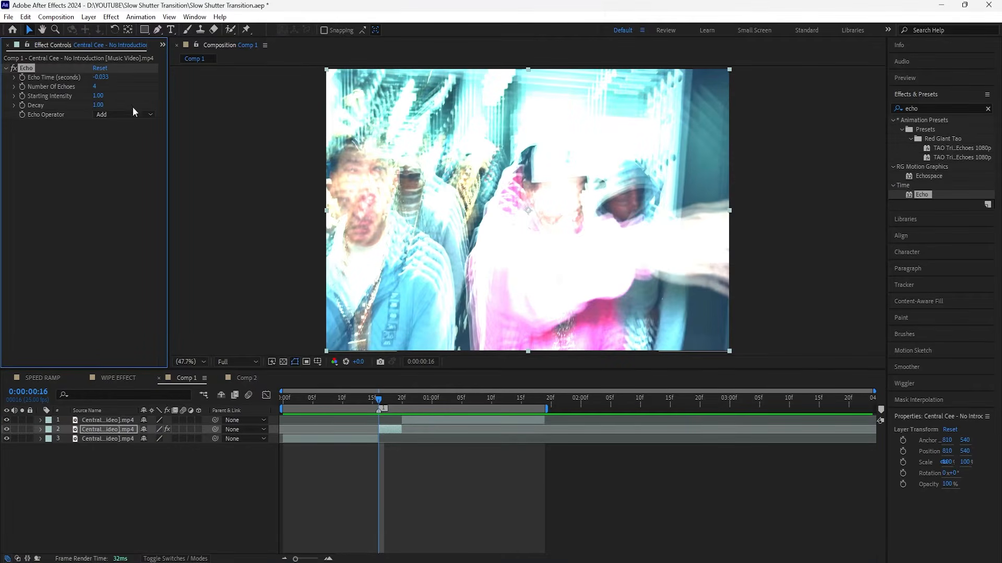
click(105, 114)
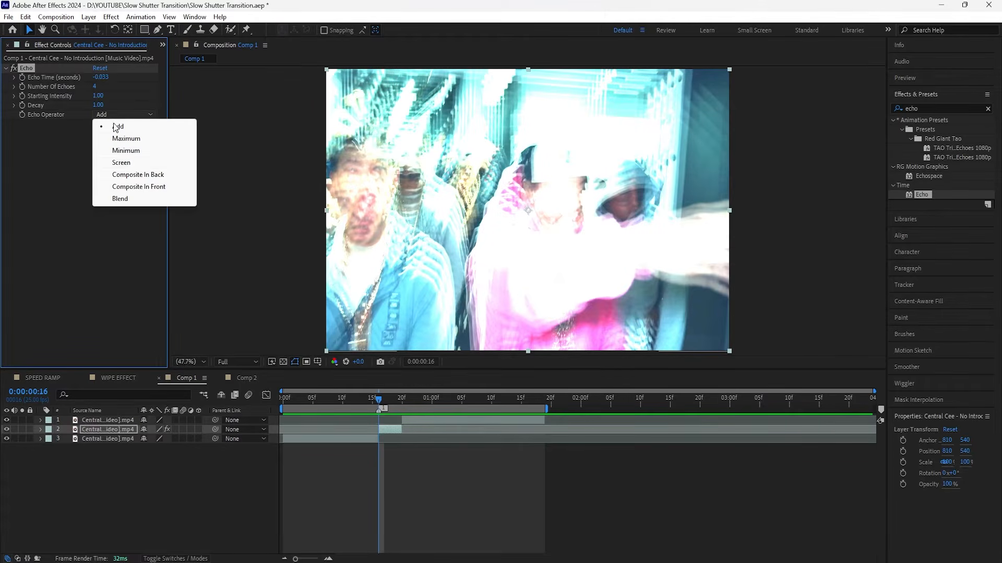
click(134, 162)
drag(98, 105, 152, 108)
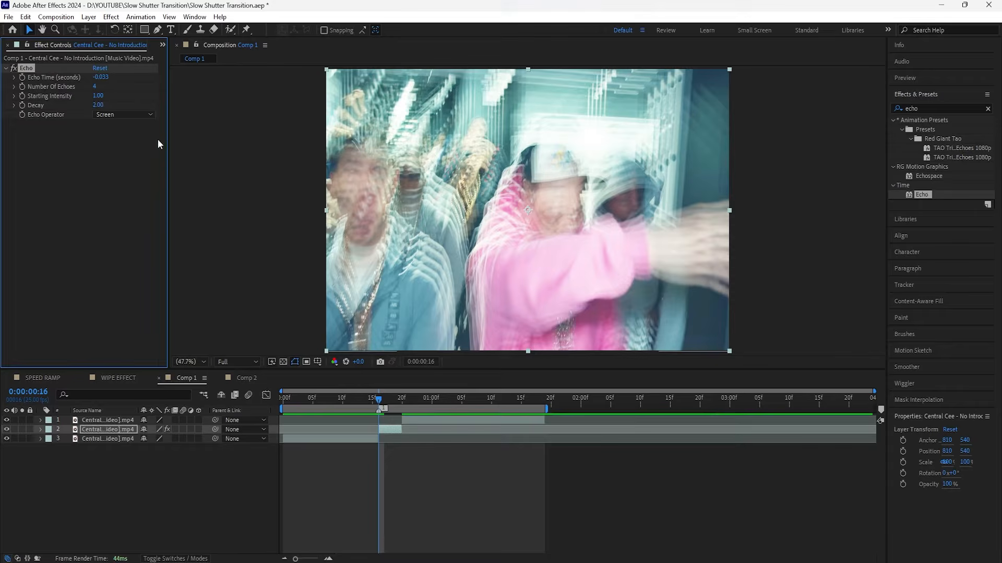
Preview the composition from the start to review the echo transition.
drag(376, 399, 263, 481)
key(space)
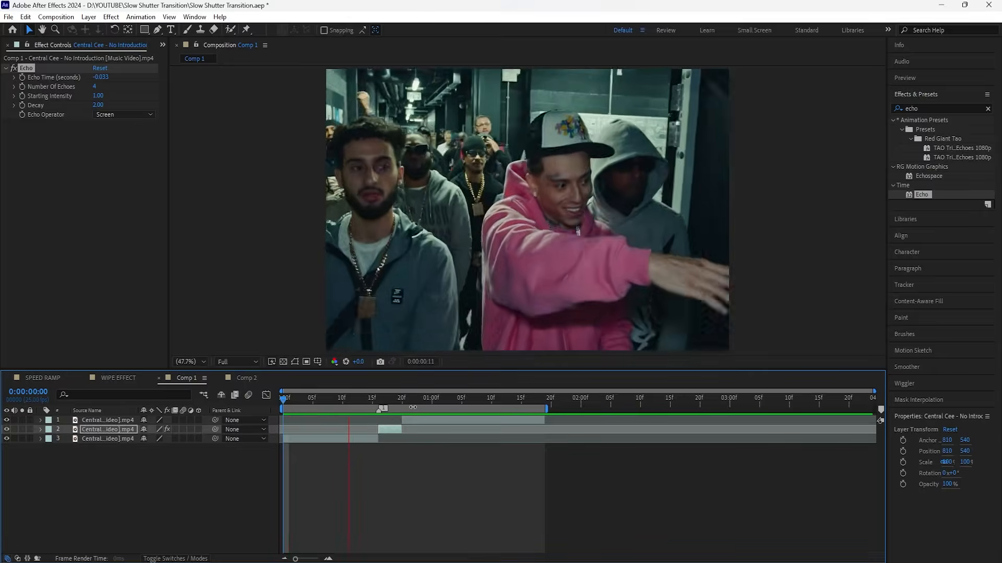
key(space)
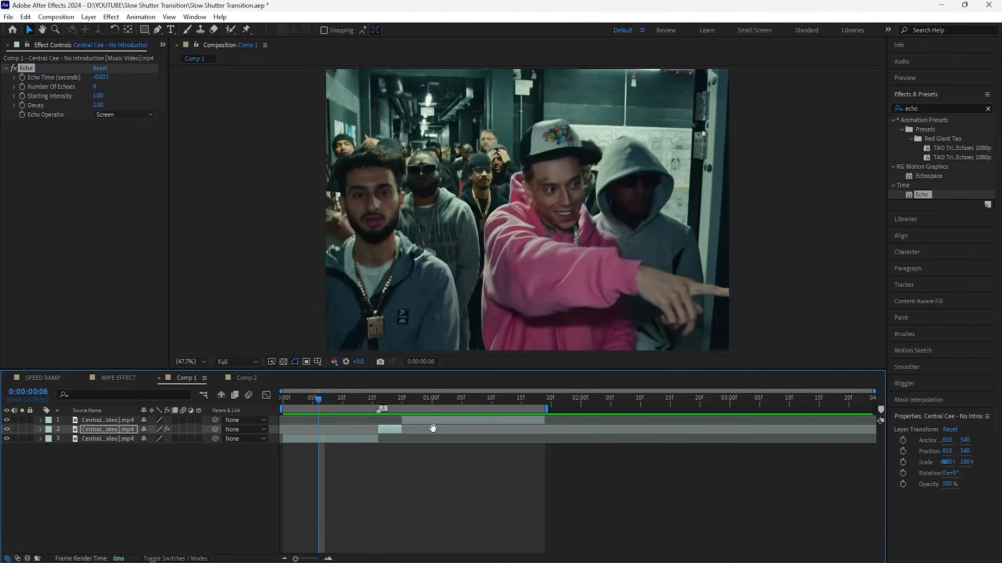
key(space)
key(space)
Add an adjustment layer spanning frames 18 to 22 and keyframe its Exposure effect at 2.00 on the cut at frame 20.
click(401, 399)
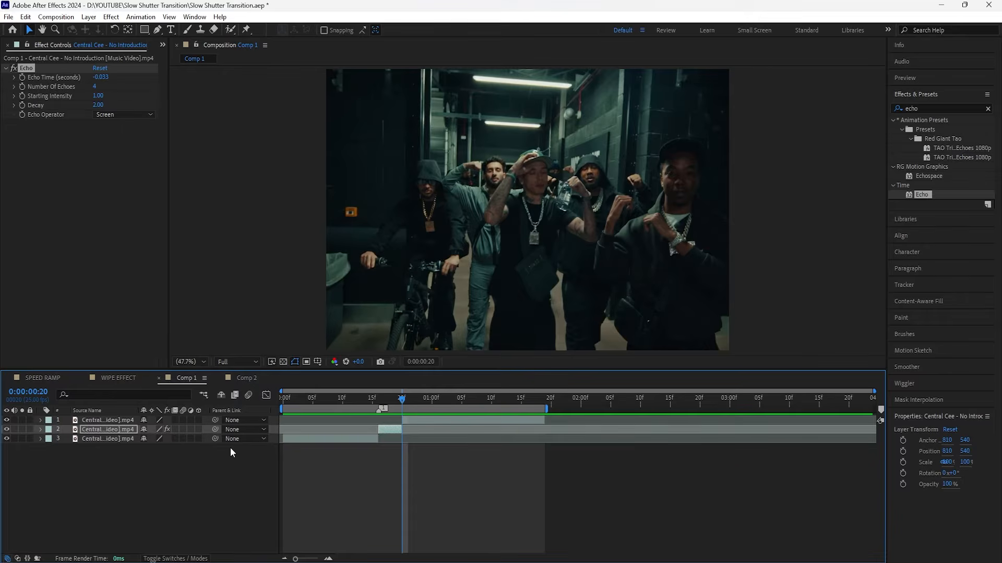
key(ctrl+alt+y)
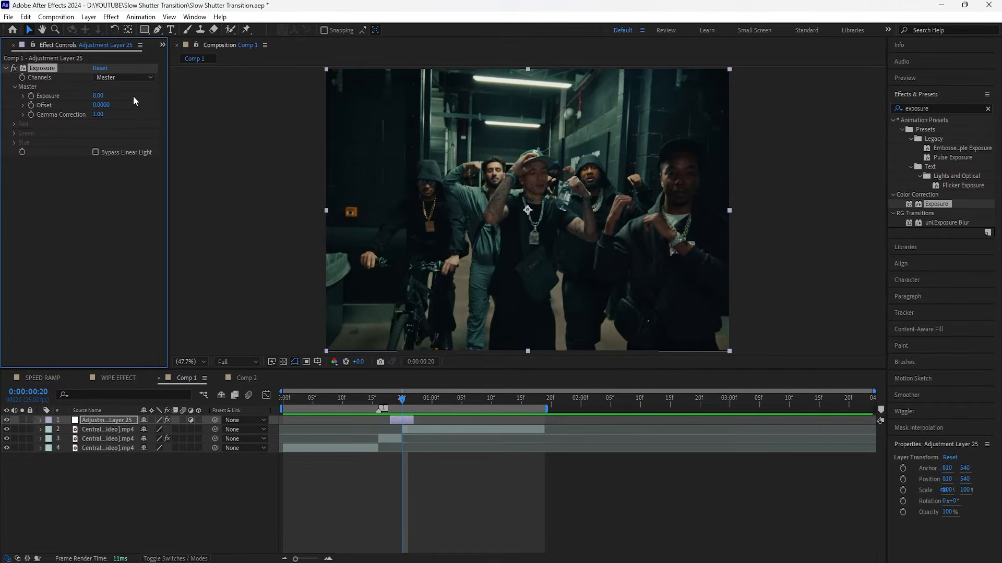
drag(99, 96, 193, 88)
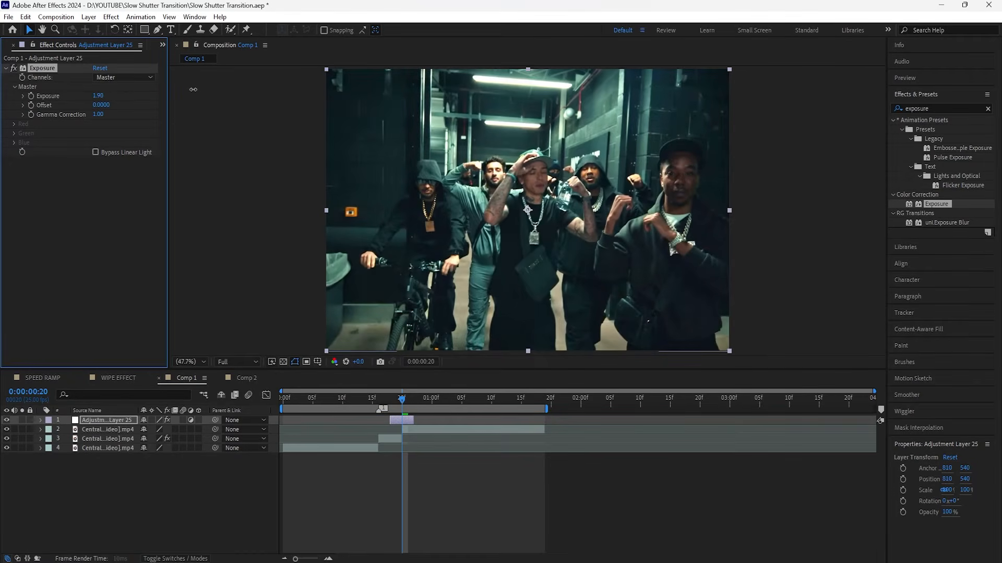
click(32, 96)
click(98, 96)
text(2)
key(Return)
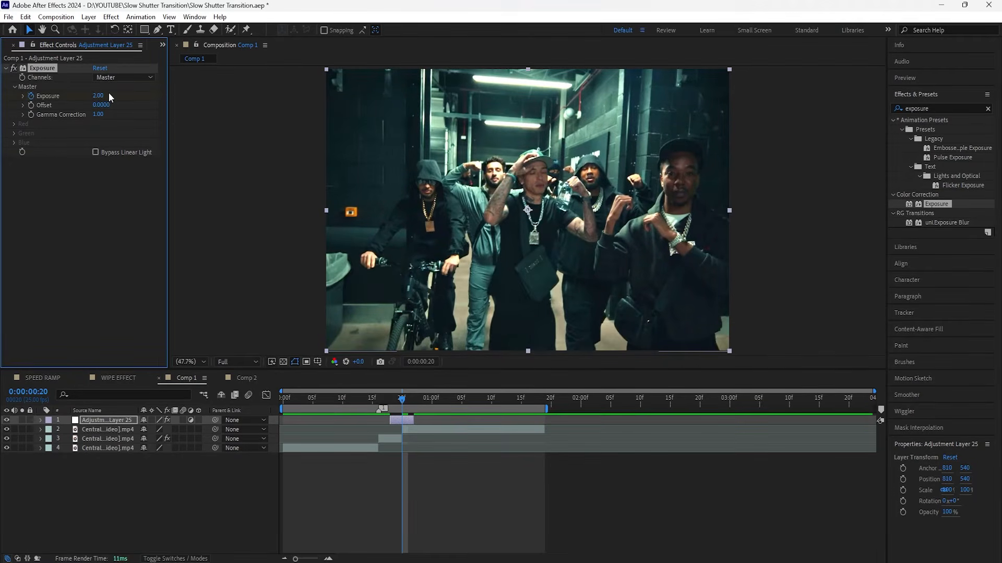
Add Exposure keyframes at the adjustment layer's start, frame 18, and end, frame 22, with 0.00 at the end.
click(407, 420)
key(u)
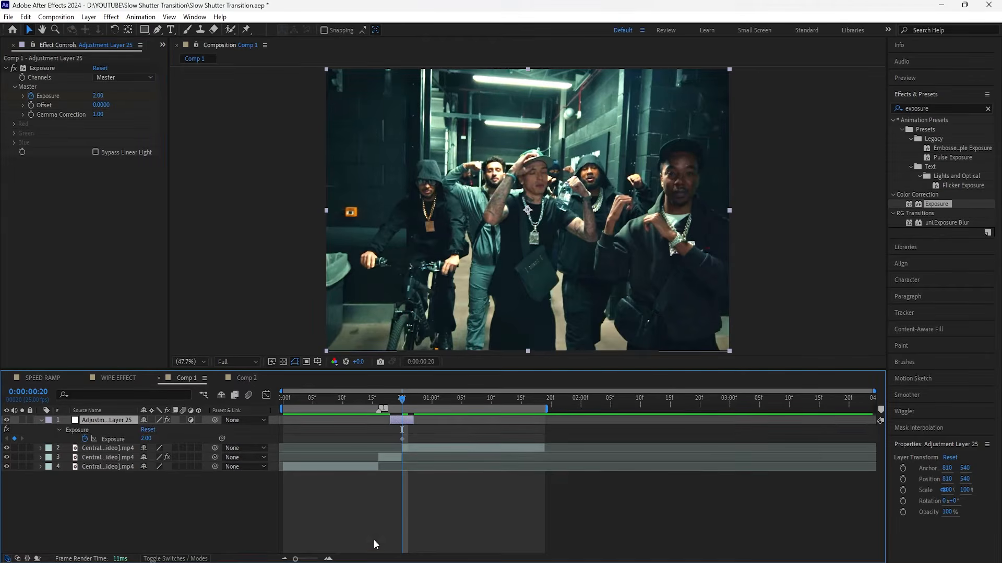
drag(295, 558, 311, 560)
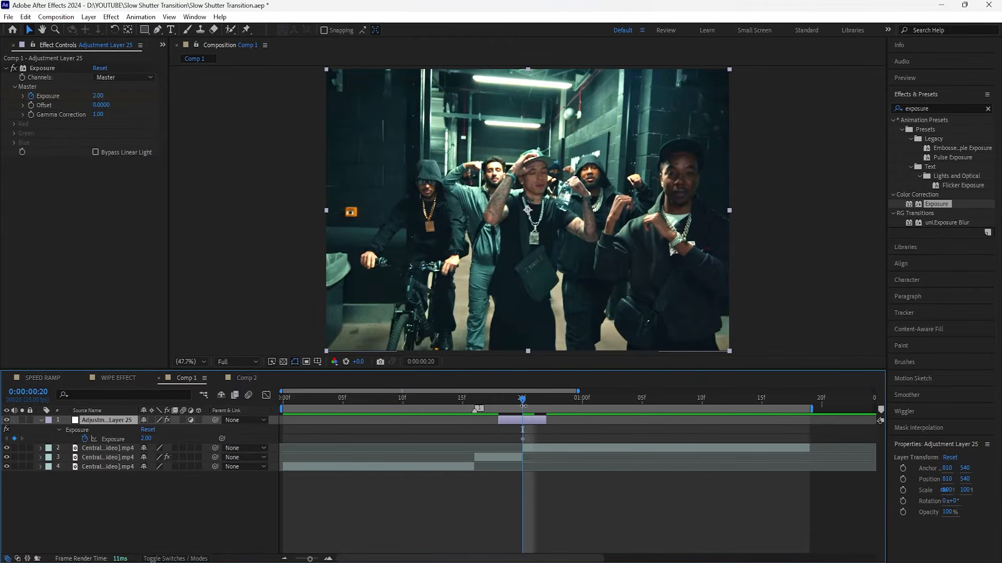
drag(523, 406, 499, 407)
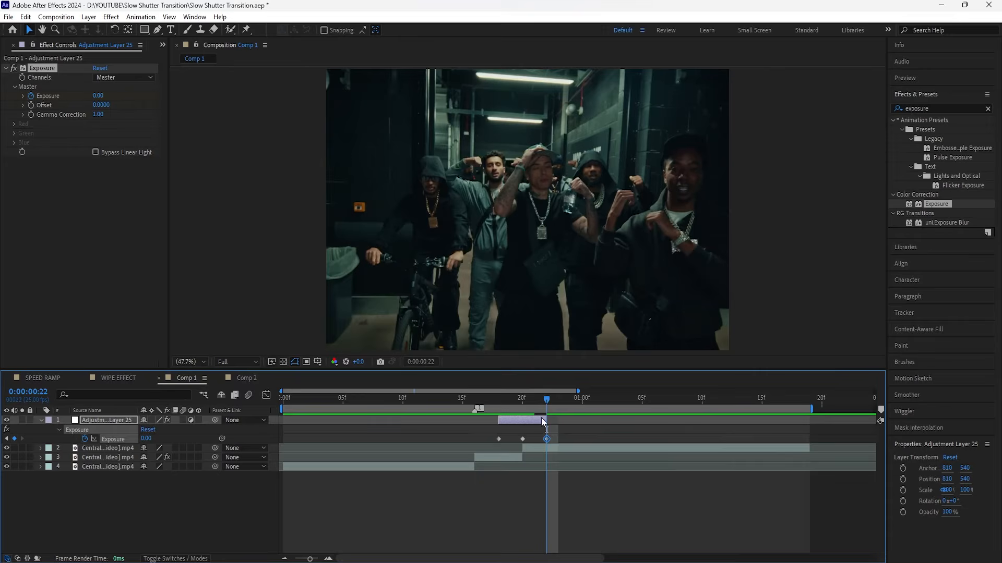
Apply Easy Ease to the three Exposure keyframes and trim the composition to the work area.
drag(558, 430, 497, 441)
key(F9)
key(minus)
right_click(547, 410)
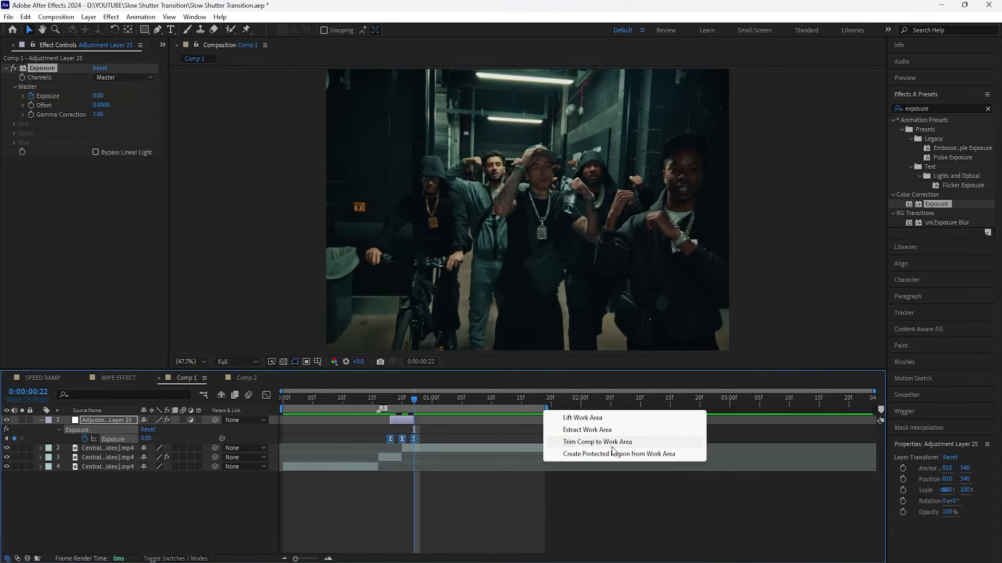
click(612, 446)
Preview the echo transition with the eased exposure flash from the start.
click(209, 509)
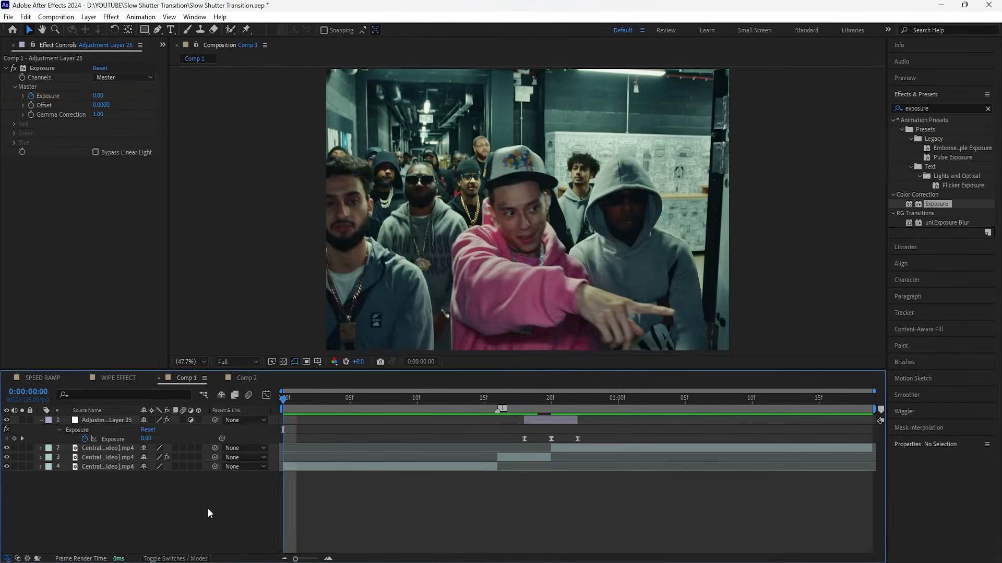
key(space)
key(space)
Add an adjustment layer above the second video clip, starting at the cut on frame 20.
click(42, 421)
click(107, 430)
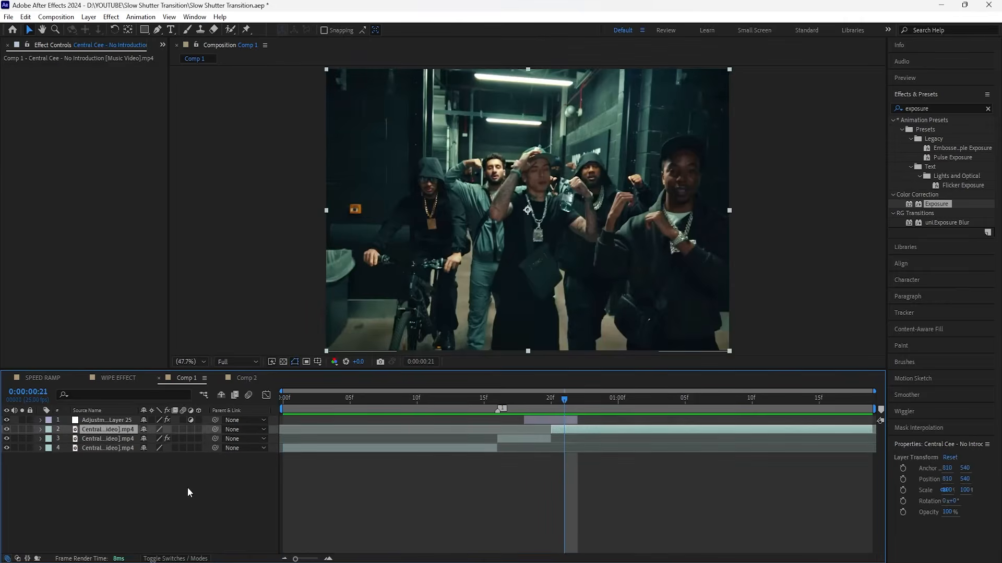
right_click(187, 487)
mouse_move(290, 352)
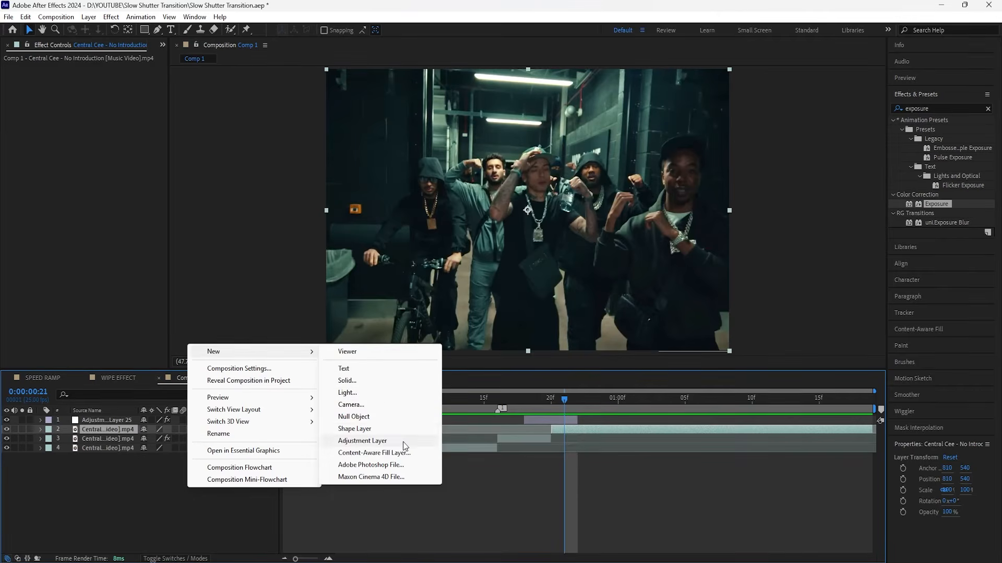
click(403, 443)
drag(283, 429, 552, 429)
click(590, 437)
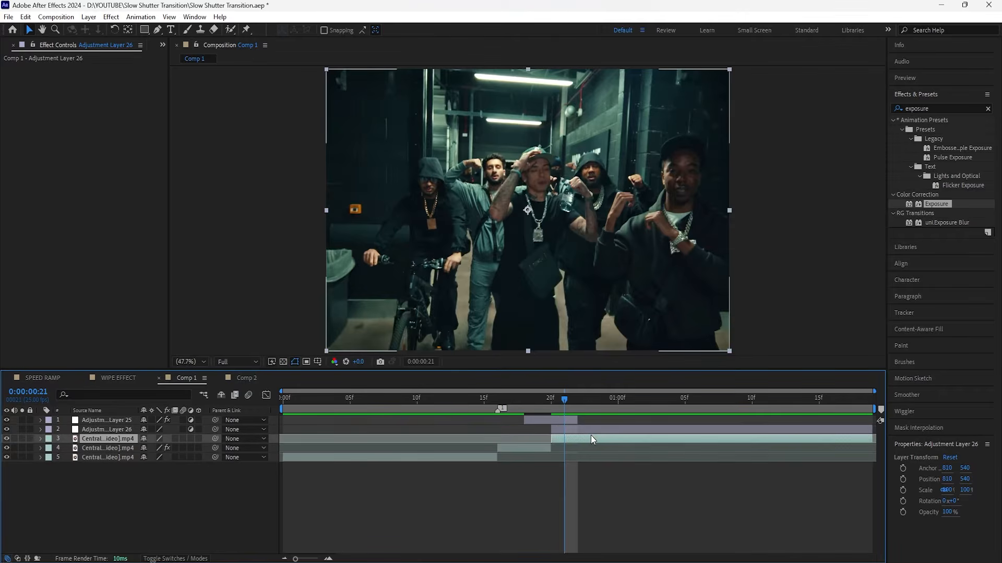
click(600, 429)
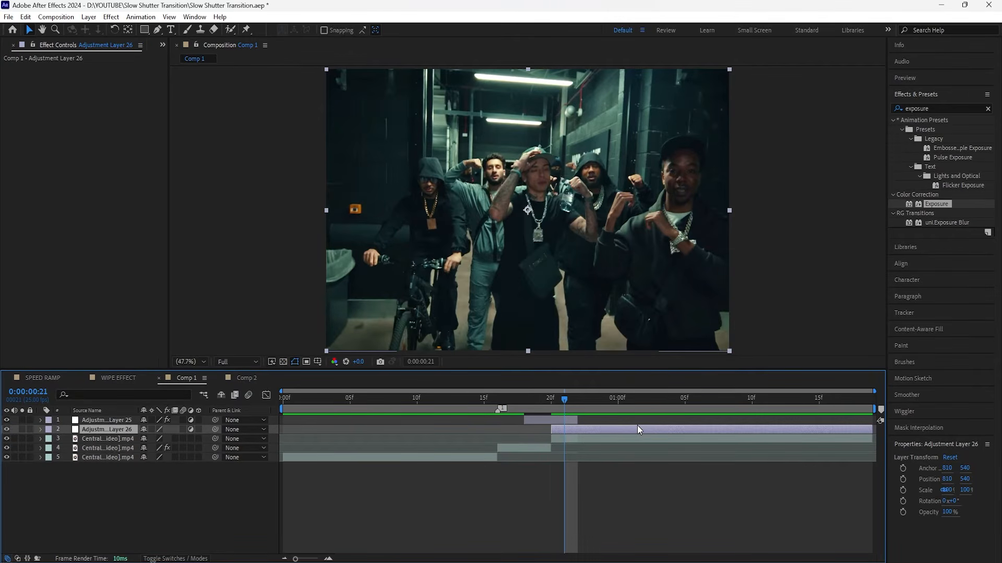
click(988, 109)
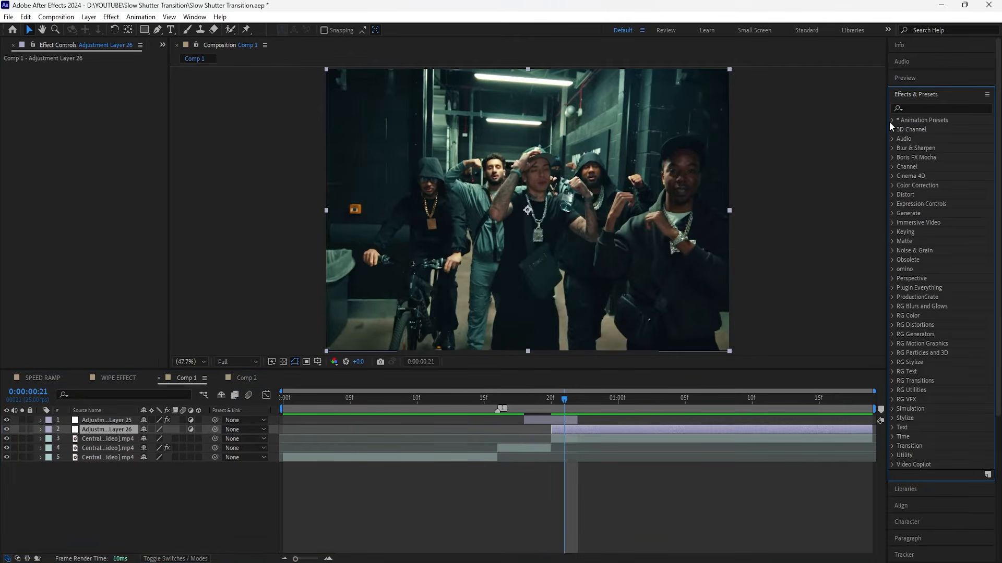
drag(886, 133, 828, 134)
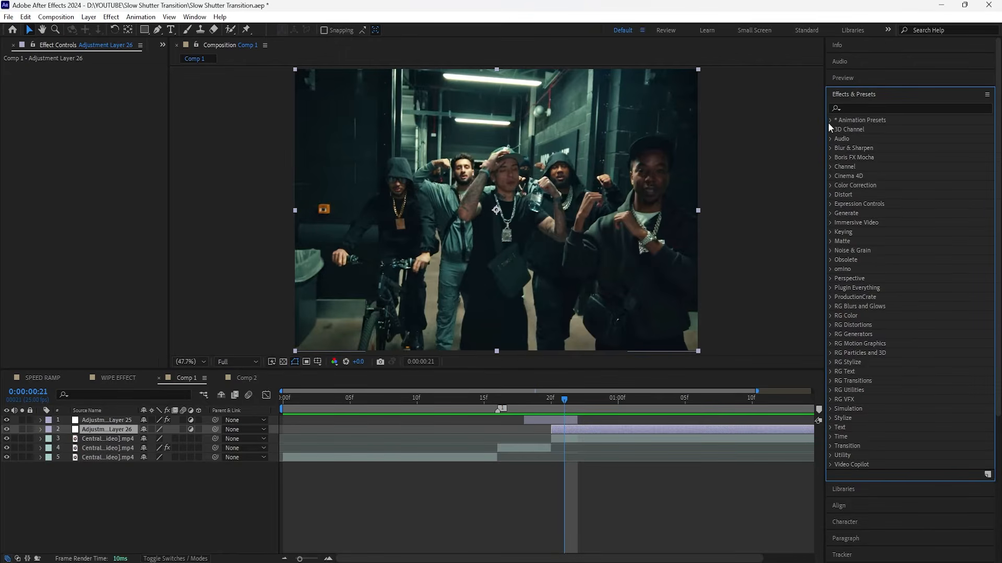
click(830, 120)
click(840, 139)
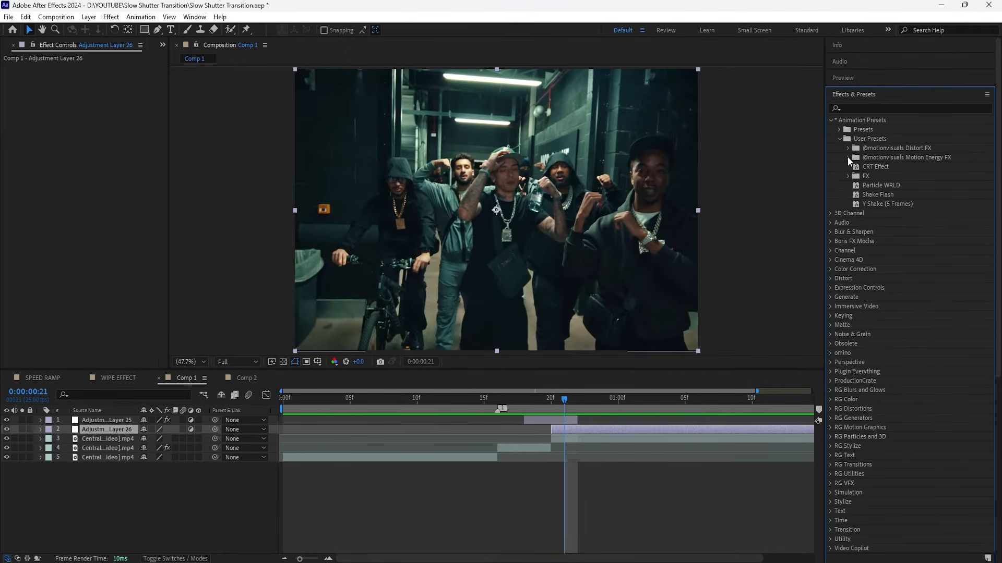
click(848, 158)
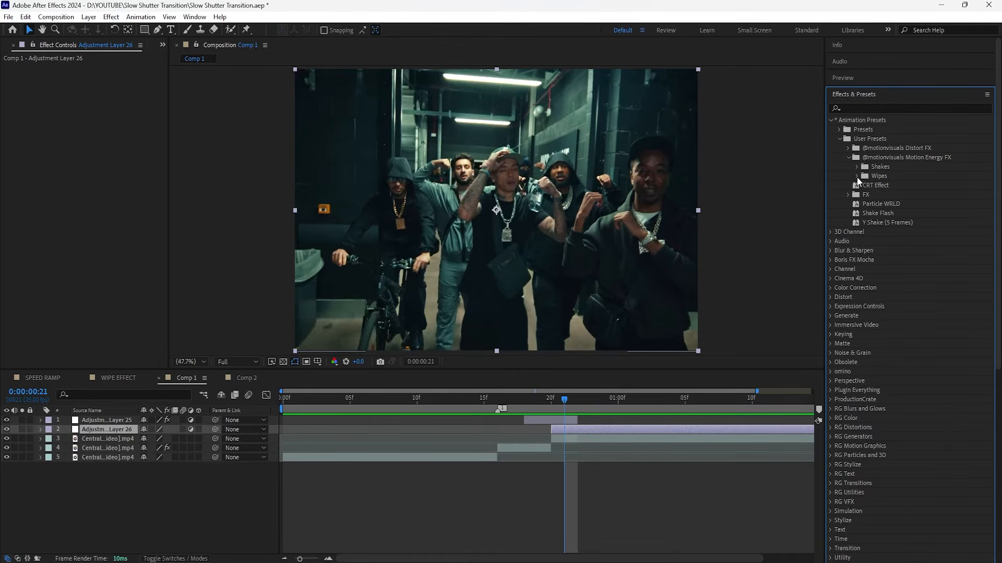
click(856, 176)
drag(563, 399, 551, 400)
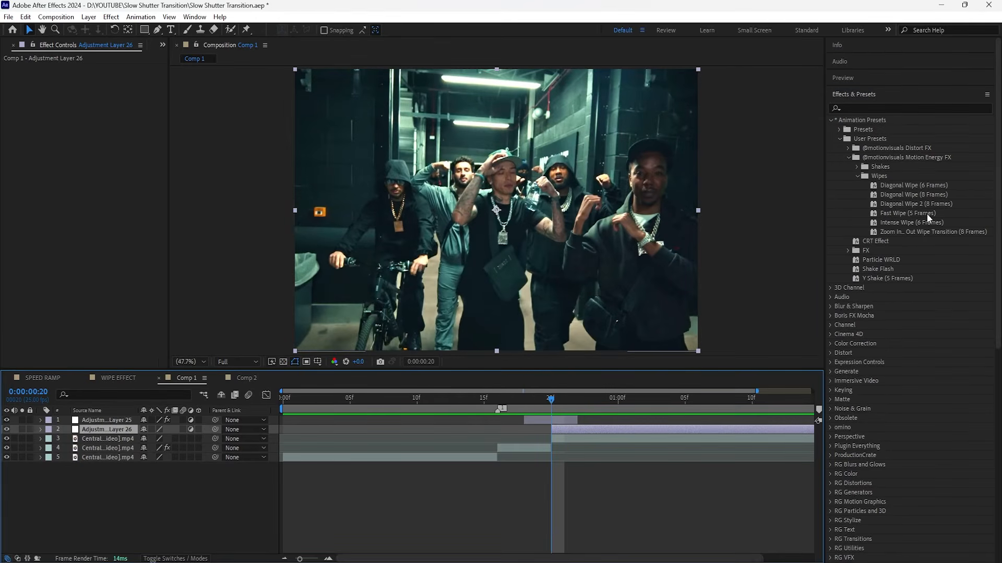
drag(927, 221, 612, 428)
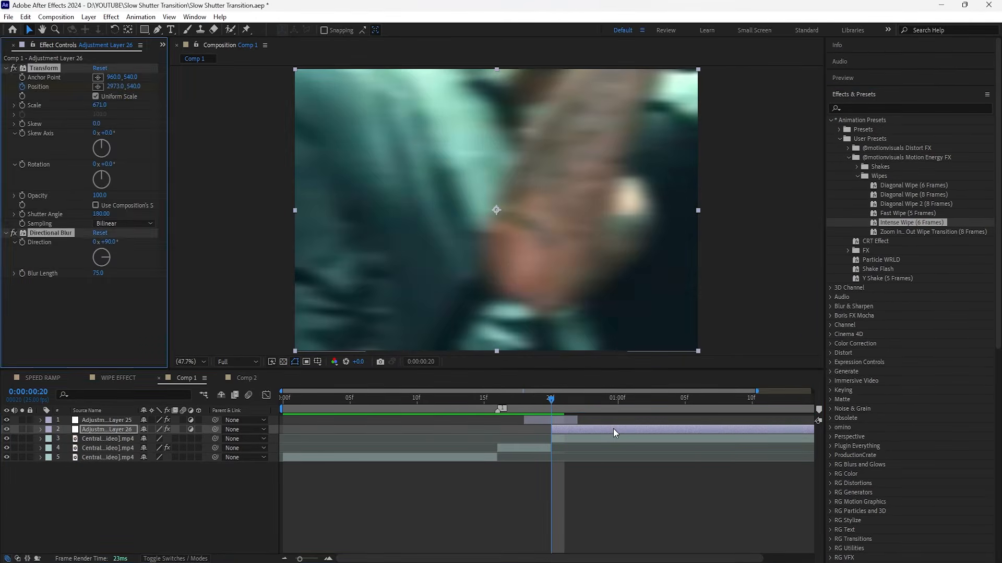
Reveal the wipe layer's keyframes and reset the Anchor Point of its Transform effect.
click(613, 428)
key(u)
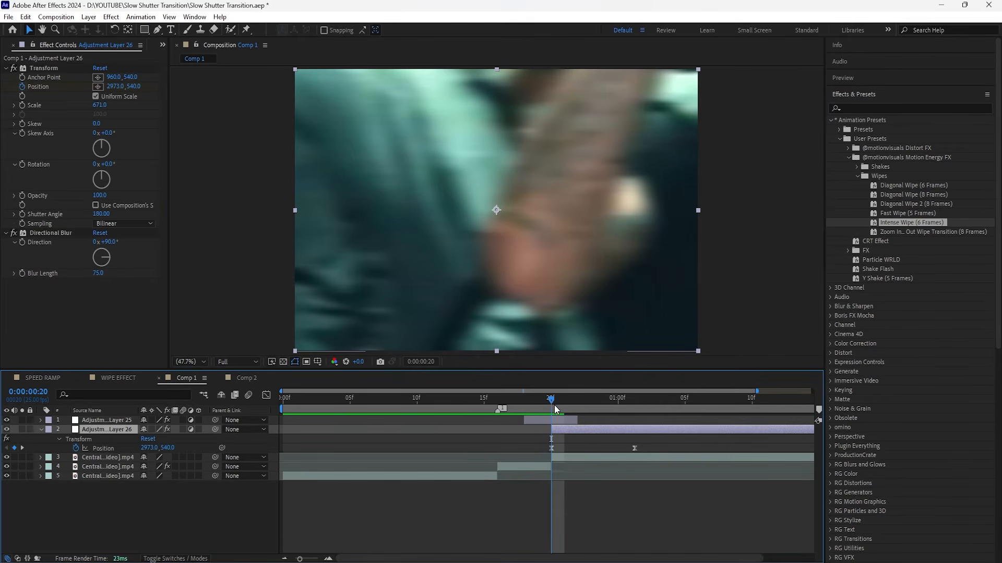
click(44, 68)
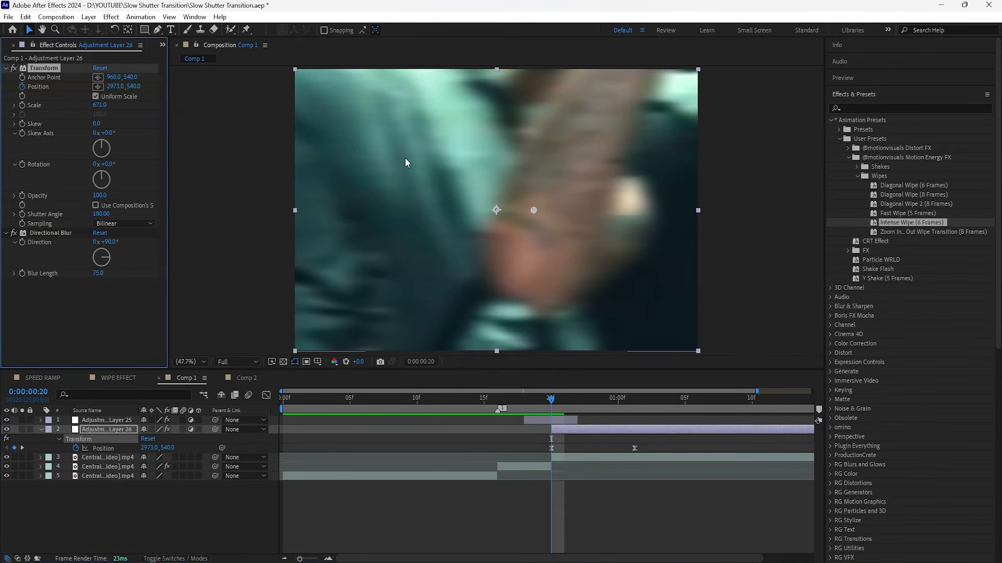
right_click(44, 79)
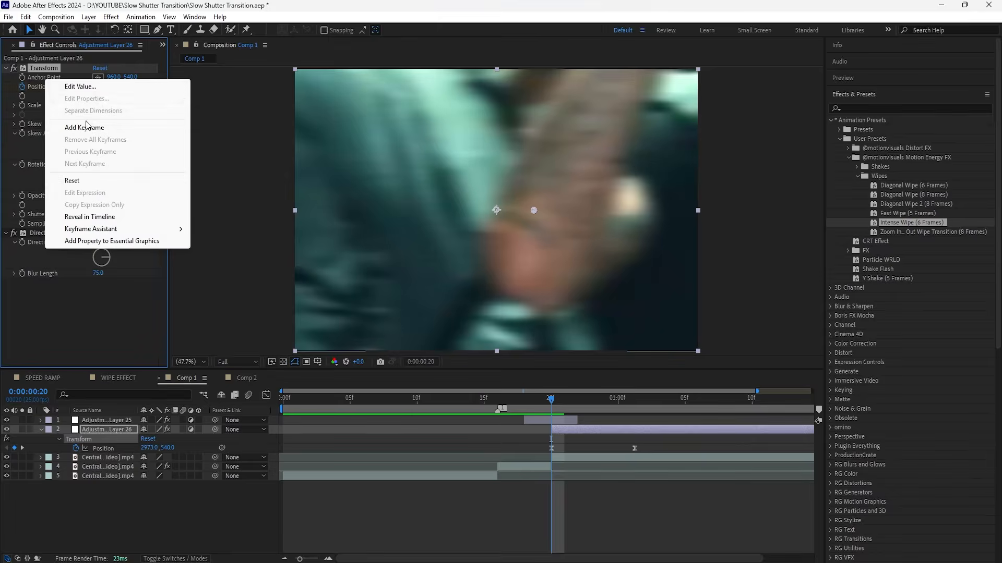
click(130, 182)
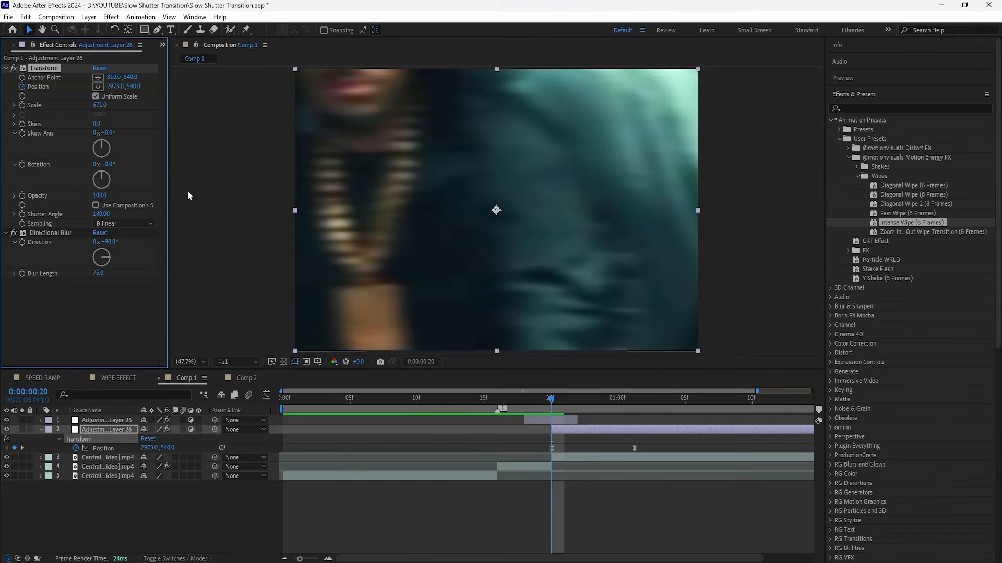
Move the wipe's last Position keyframe to 0:00:01:01, cut the adjustment layer off there, and preview from the start.
click(698, 431)
click(631, 402)
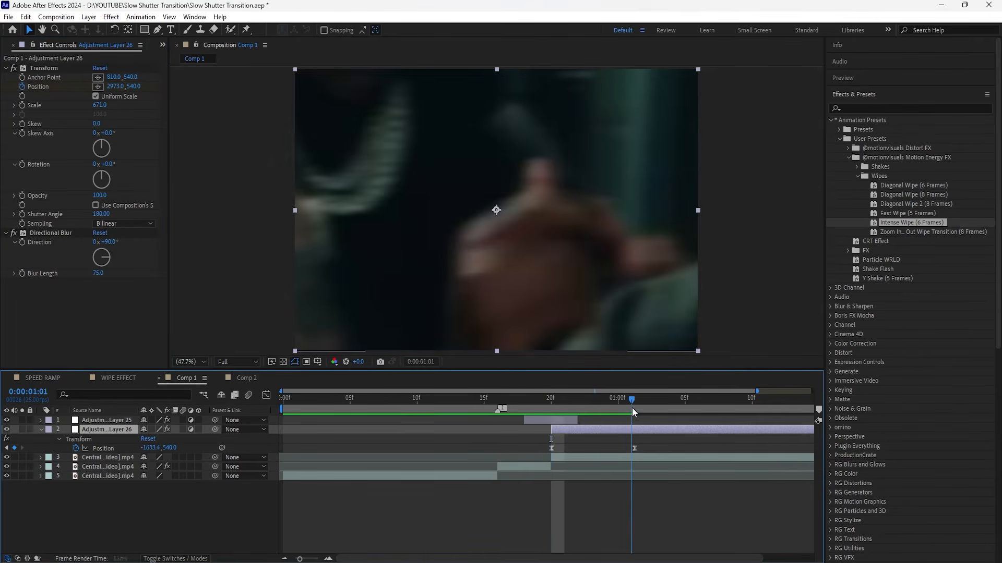
drag(635, 448, 631, 450)
key(ctrl+shift+d)
key(Delete)
key(Home)
key(space)
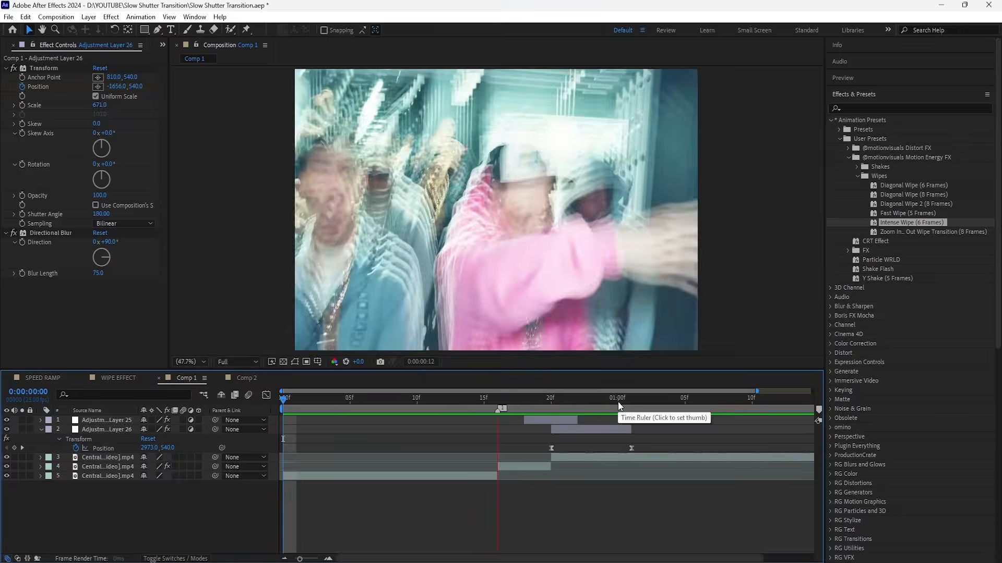
Move the wipe's last Position keyframe to frame 24 and shorten the adjustment layer to end there.
click(557, 406)
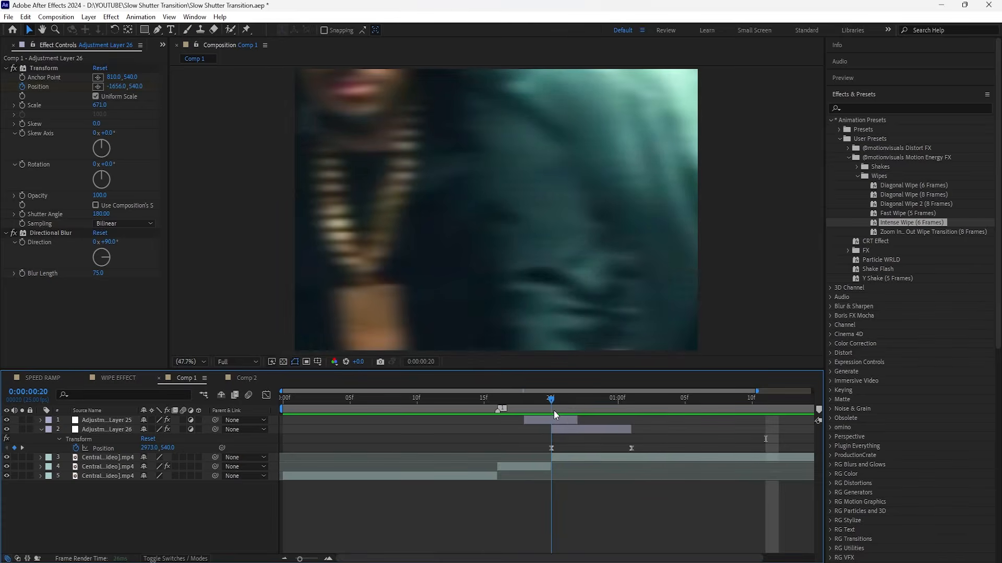
click(621, 431)
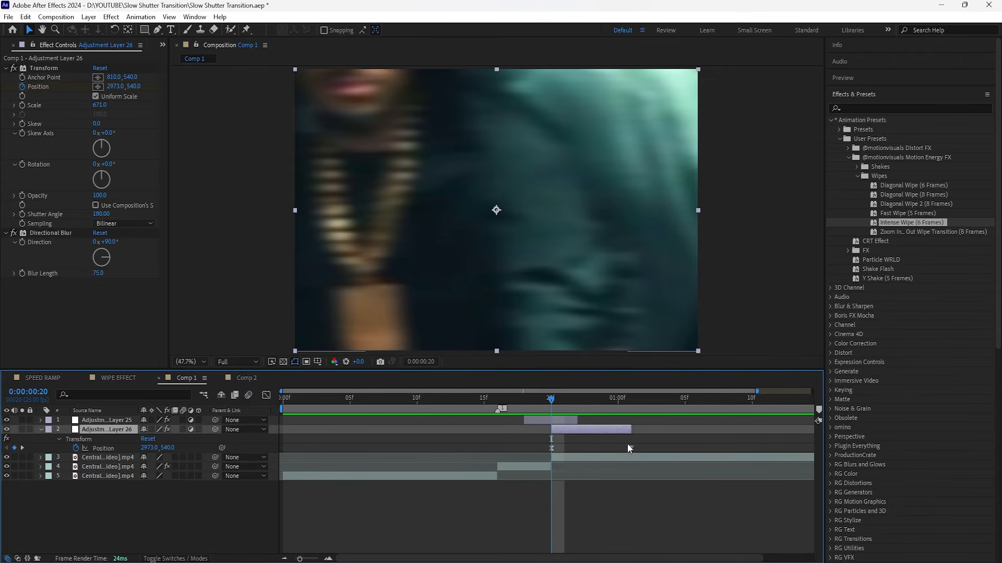
drag(630, 447, 624, 450)
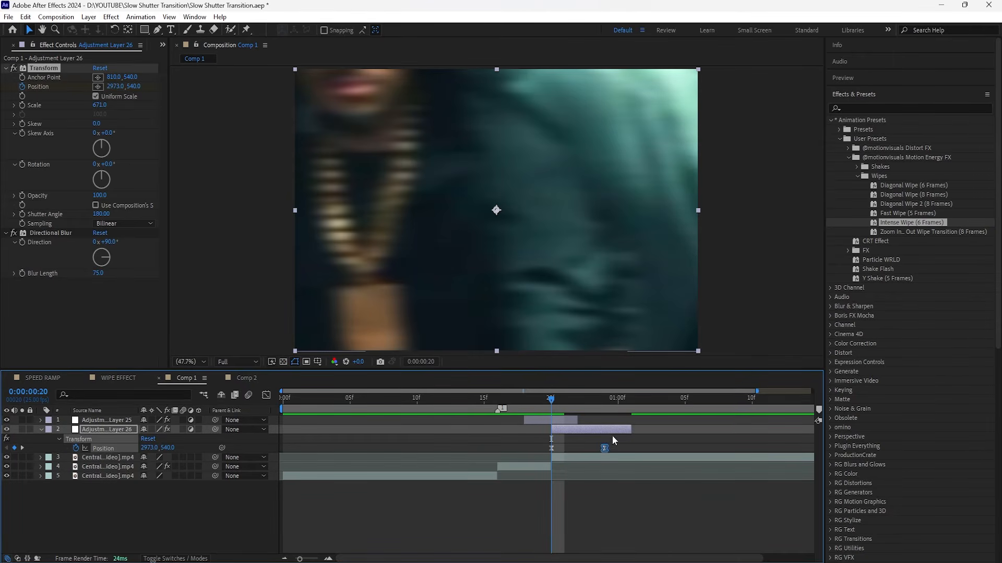
click(630, 430)
Preview the transition from the start with the wipe adjustment layer visible and hidden to compare both versions.
key(space)
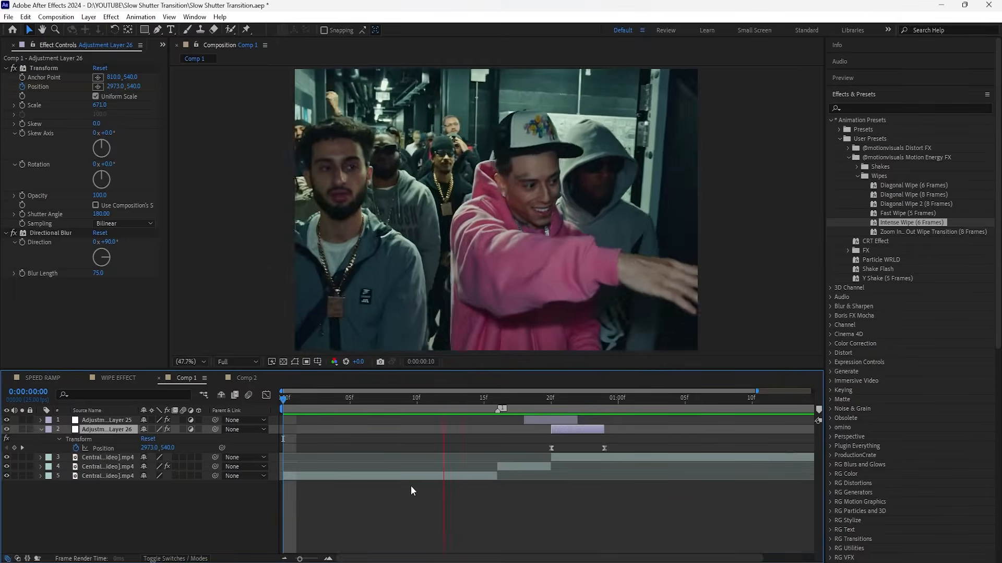
key(space)
click(42, 430)
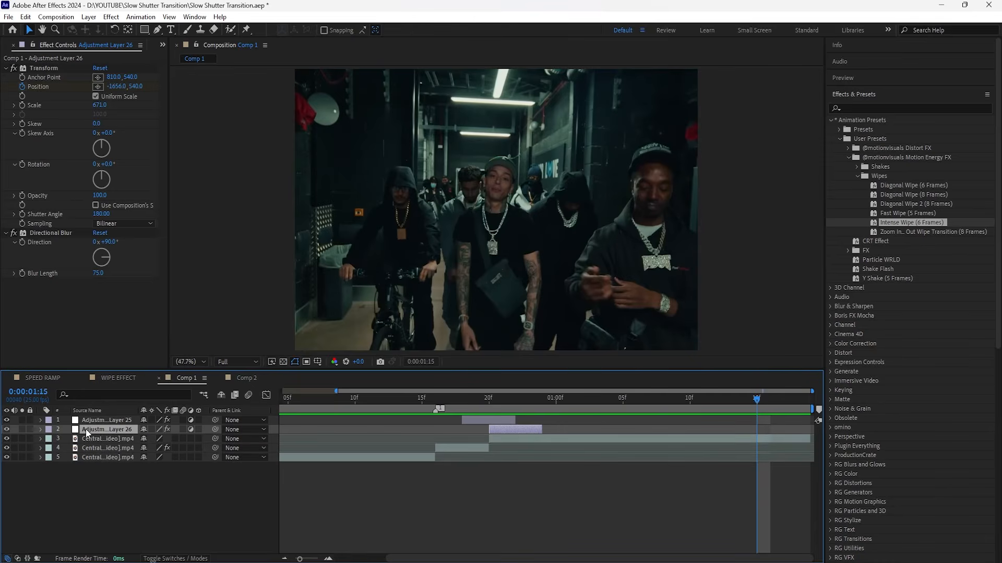
drag(420, 399, 237, 485)
drag(300, 558, 262, 561)
key(space)
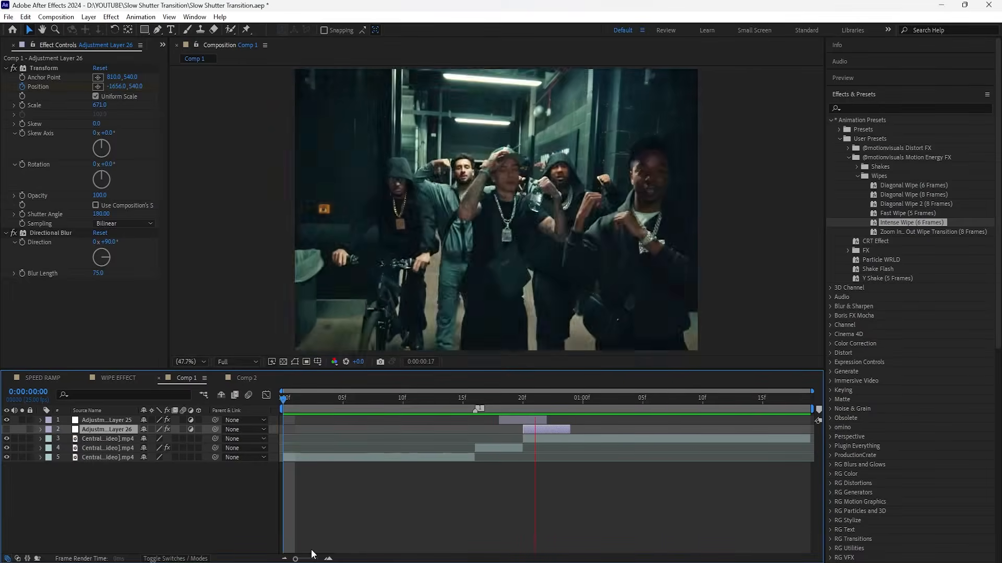
key(space)
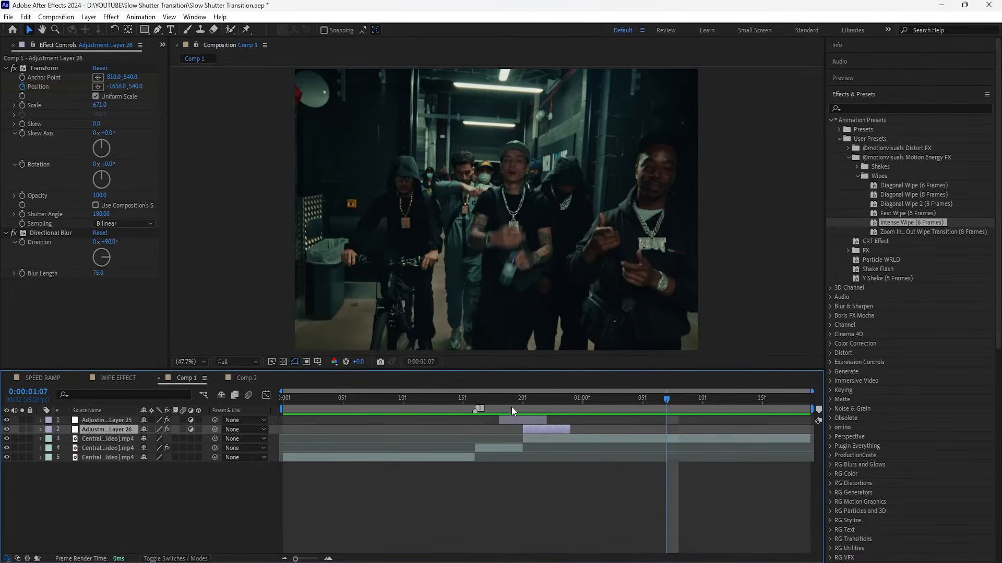
key(space)
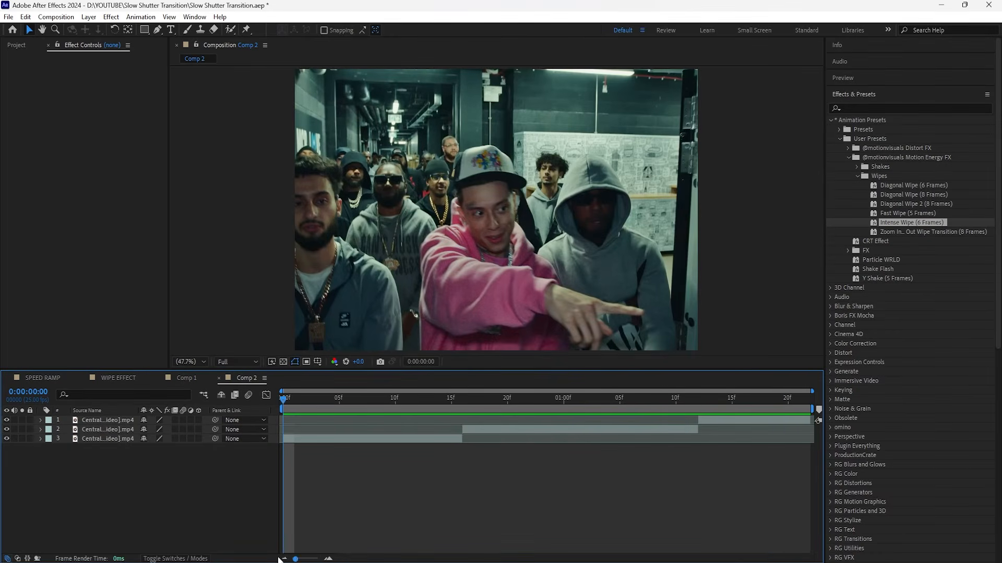
Preview Comp 2 and examine its three clips and the cuts between them.
key(space)
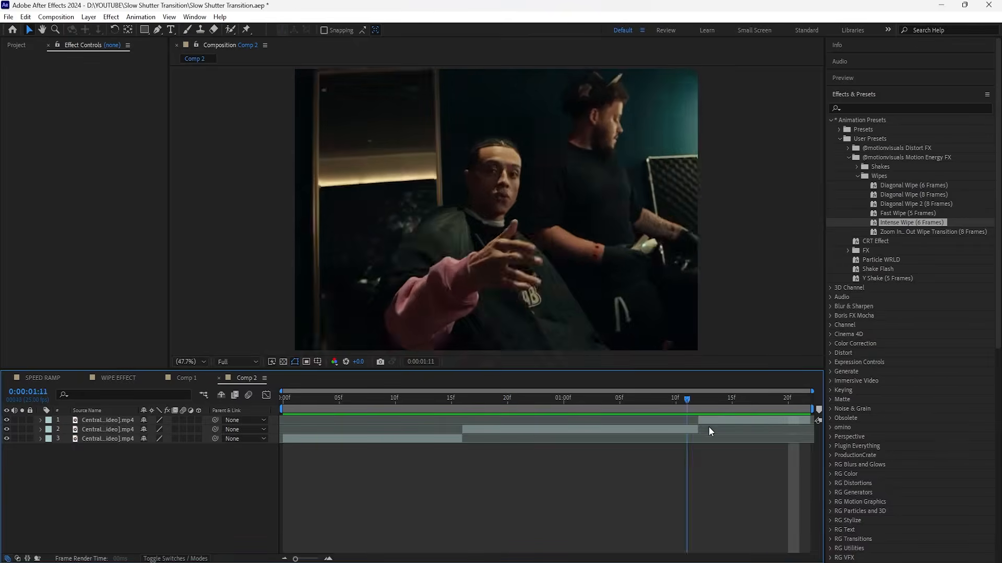
click(752, 420)
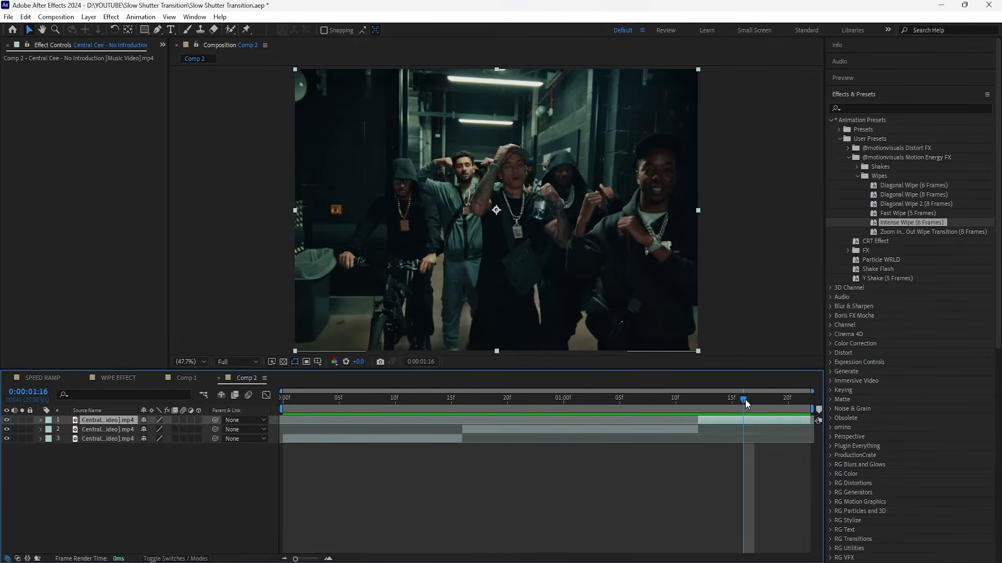
drag(743, 401, 364, 402)
click(381, 439)
click(463, 401)
Shorten the middle clip to run from frame 16 to frame 20 and move the last clip to start at frame 20.
click(489, 429)
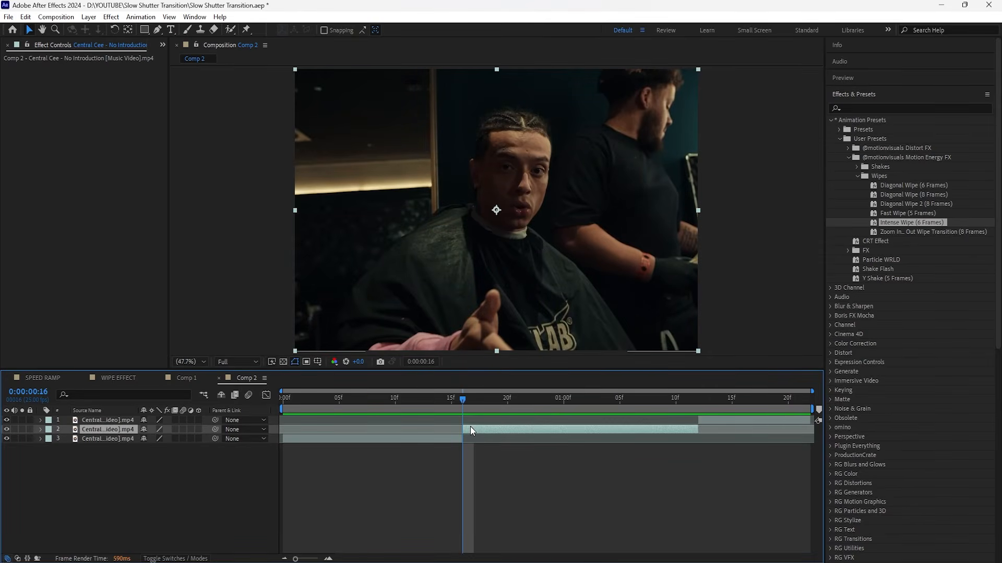
click(460, 401)
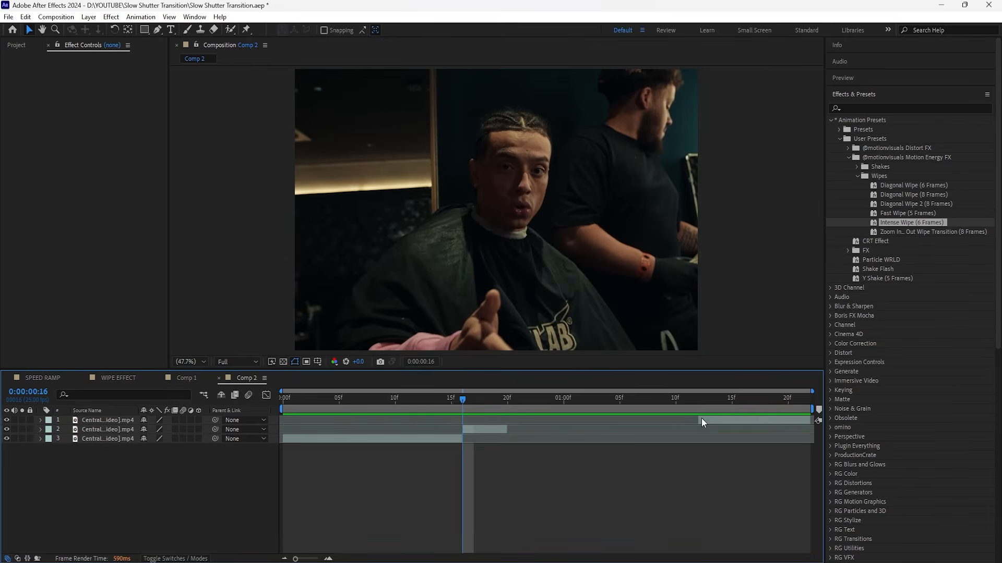
drag(702, 419, 512, 423)
End the work area at 0:00:01:05 and trim the composition to it.
drag(812, 410, 619, 410)
right_click(618, 410)
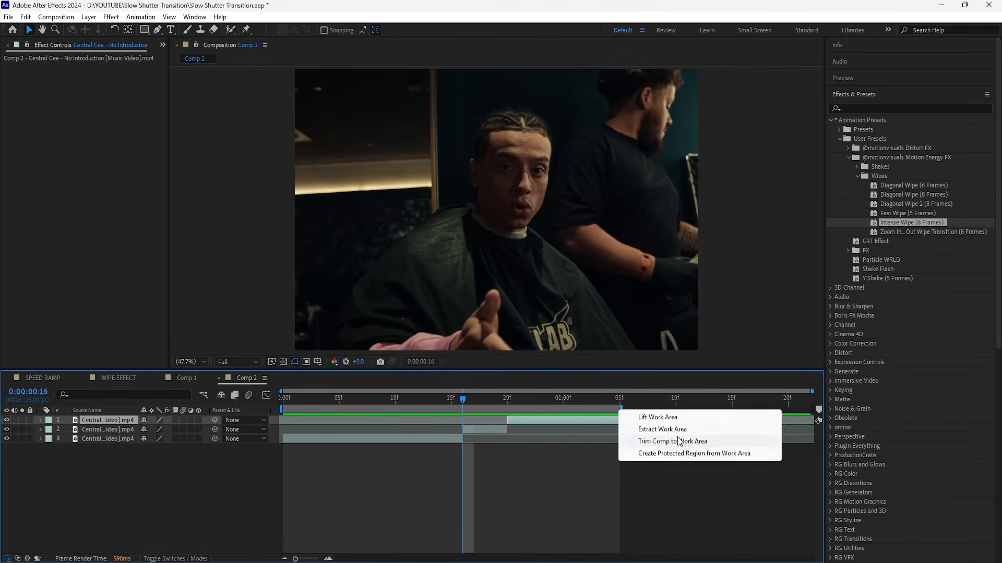
click(677, 441)
Add a one-frame adjustment layer at frame 16, directly above the middle clip.
click(570, 428)
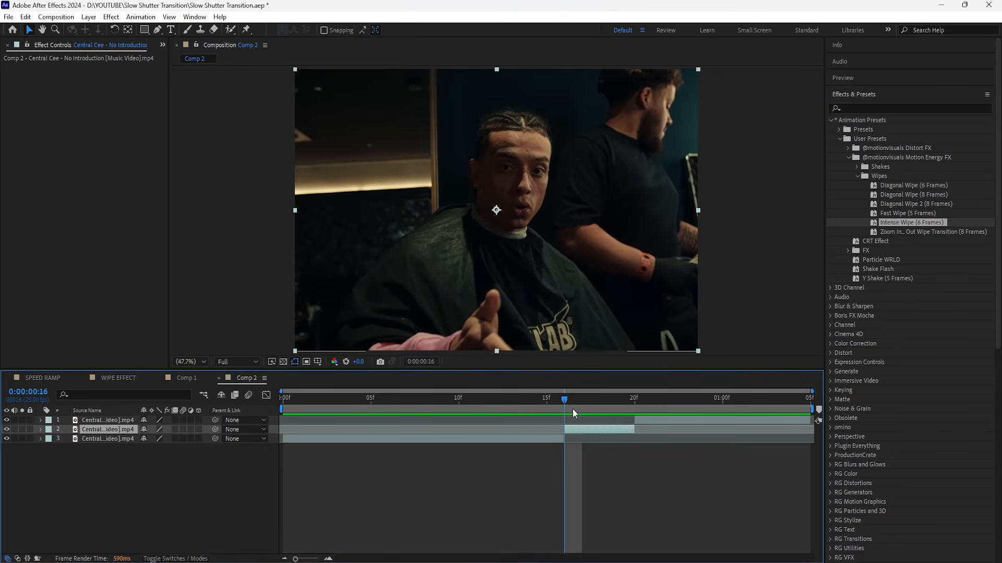
drag(573, 396, 560, 416)
right_click(163, 457)
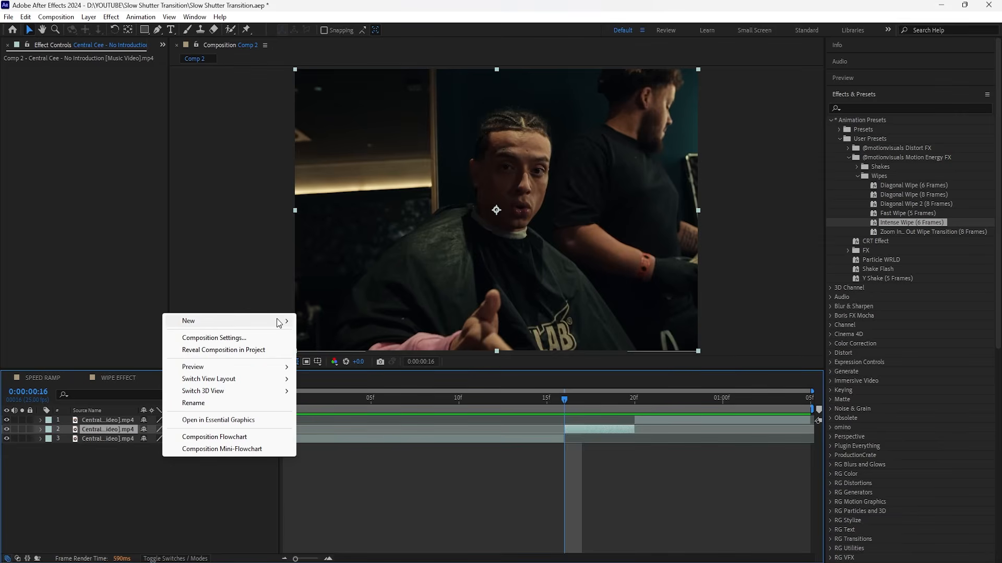
mouse_move(280, 321)
click(371, 415)
drag(285, 430, 563, 430)
key(alt+])
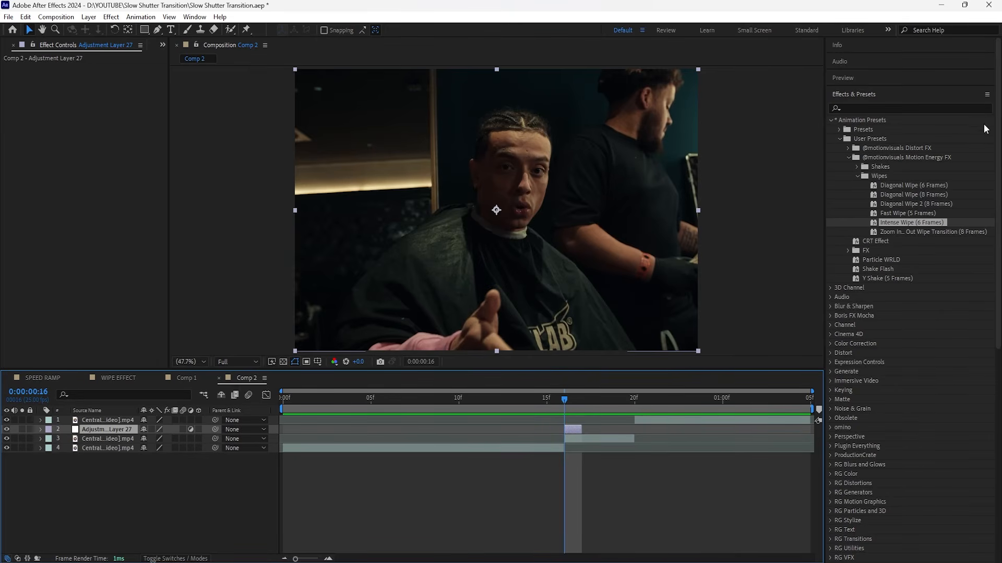
Apply the Exposure effect to the one-frame adjustment layer with Exposure set to 8.00.
click(960, 107)
text(exposure)
drag(874, 204, 527, 103)
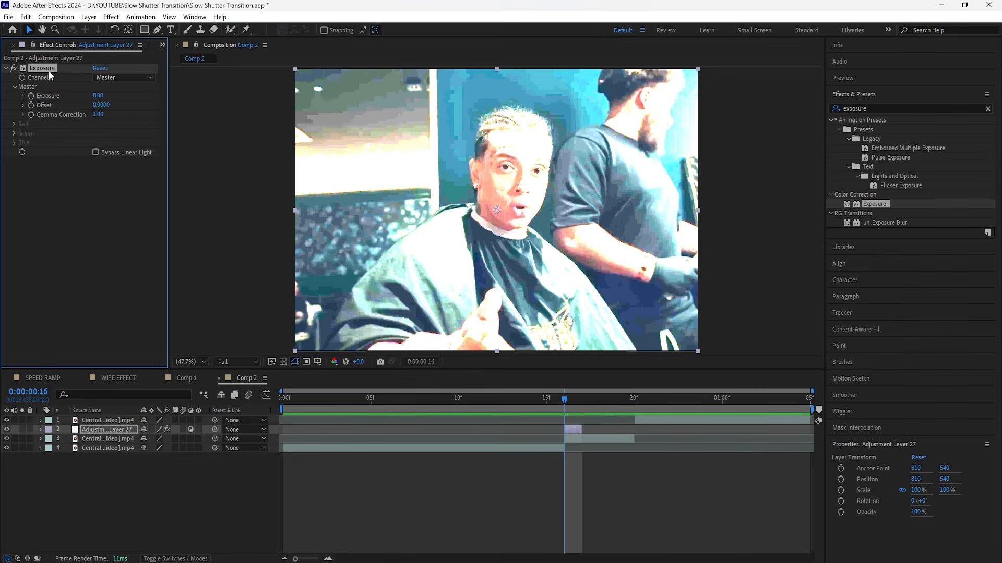
Duplicate the one-frame exposure adjustment layer, move the copy to the middle clip's last frame at frame 19, and preview the flashes.
click(97, 431)
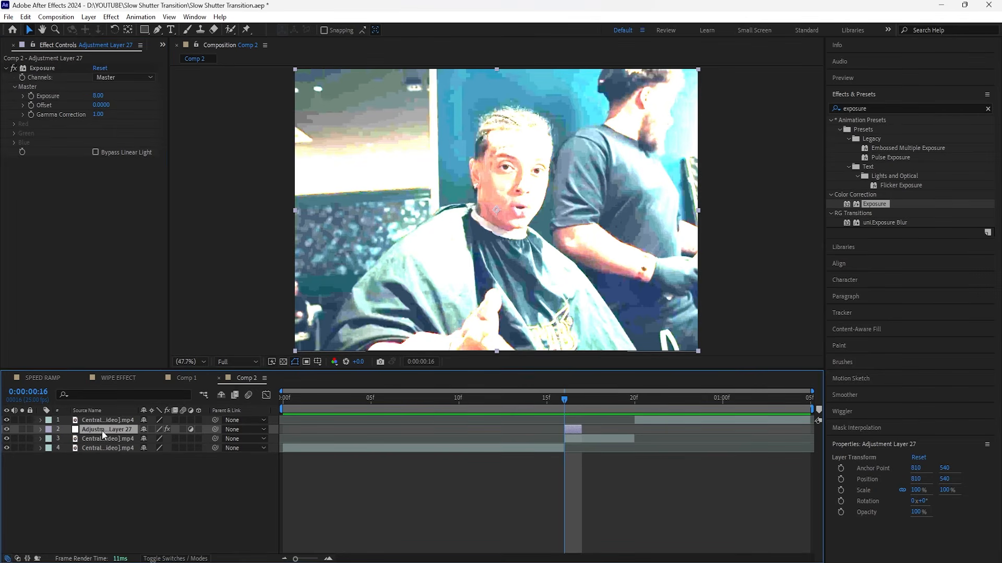
key(ctrl+d)
drag(574, 431, 626, 430)
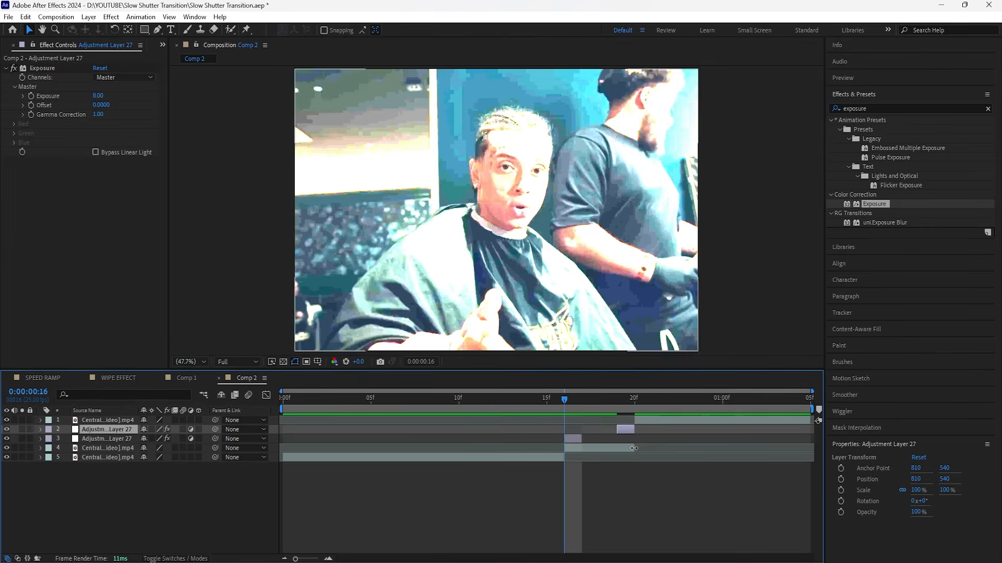
click(634, 448)
drag(567, 400, 456, 427)
key(space)
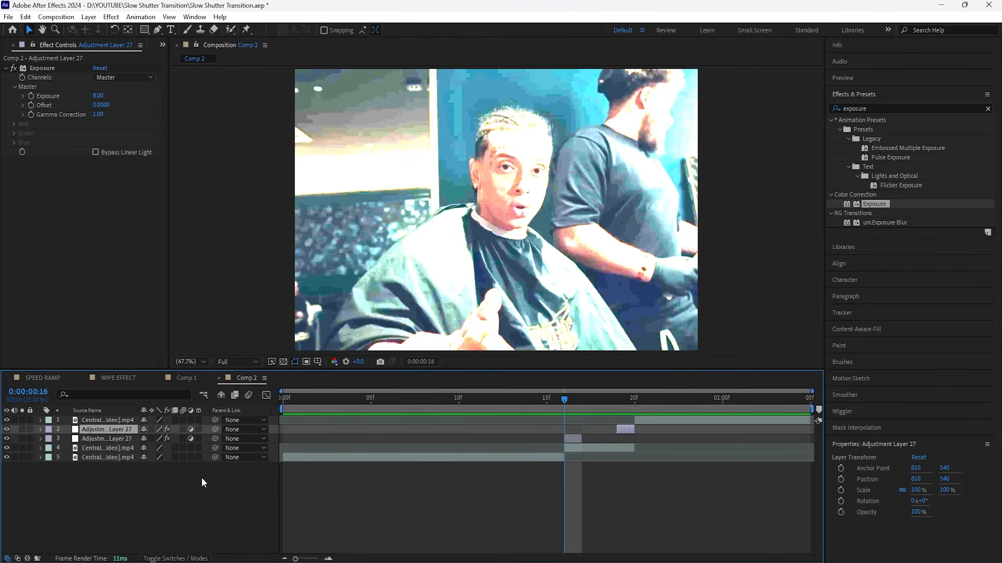
Add a new adjustment layer above the exposure layers and trim it to the middle clip's span, from frame 16 to frame 20.
right_click(201, 478)
mouse_move(293, 342)
click(401, 431)
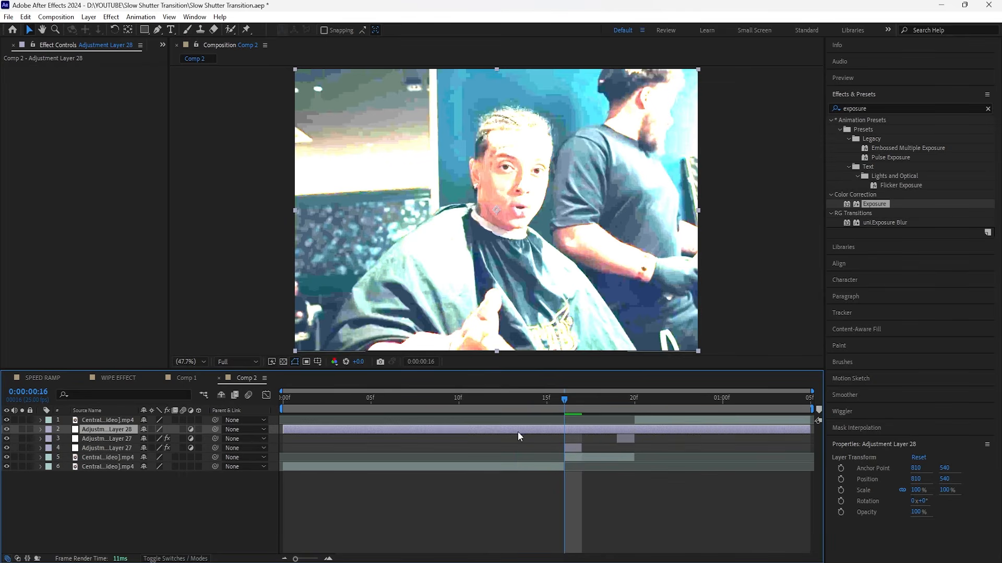
click(579, 458)
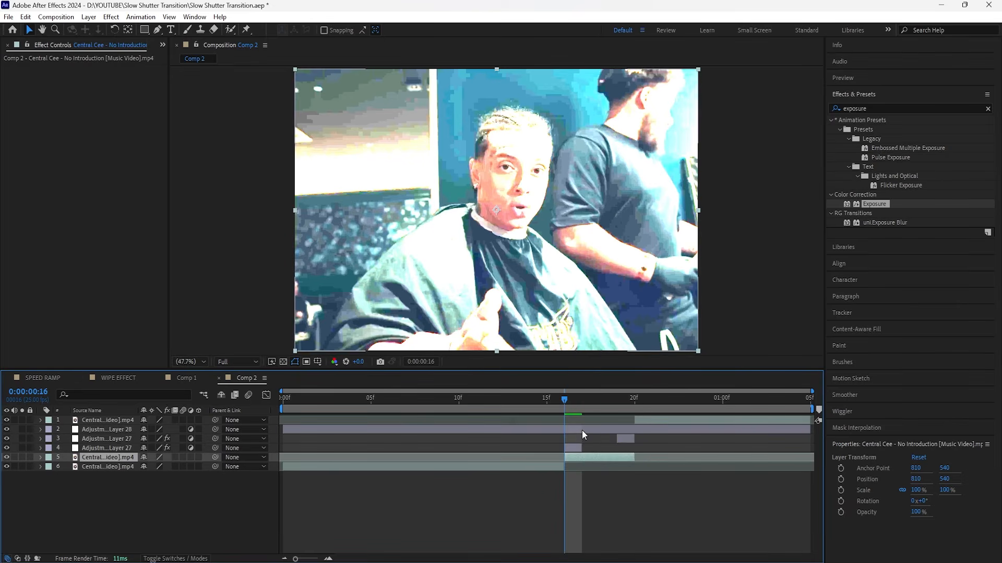
click(644, 430)
click(585, 457)
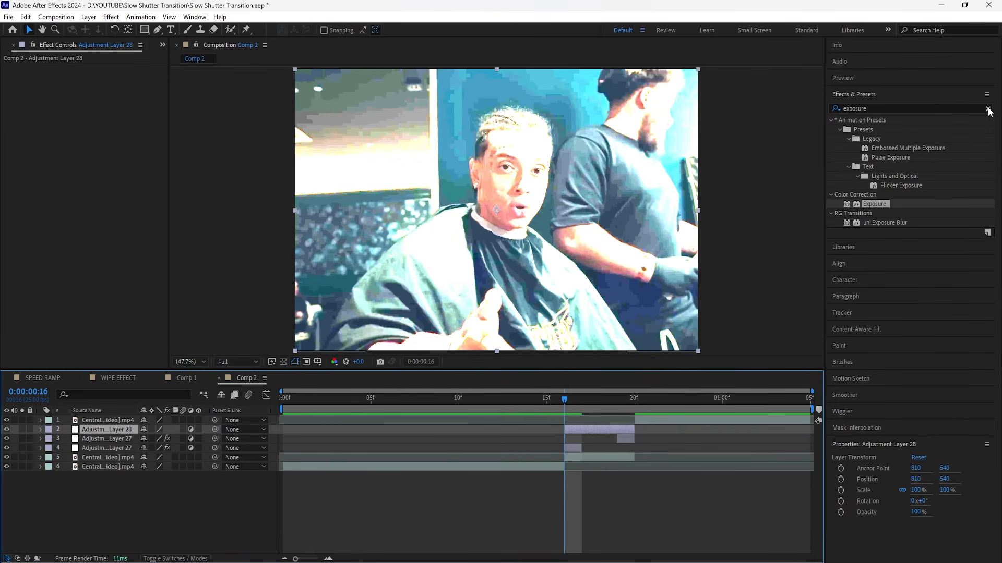
Apply Directional Blur to the new adjustment layer with Direction at 90° and Blur Length at 100.
click(988, 108)
text(direction)
drag(883, 166, 512, 113)
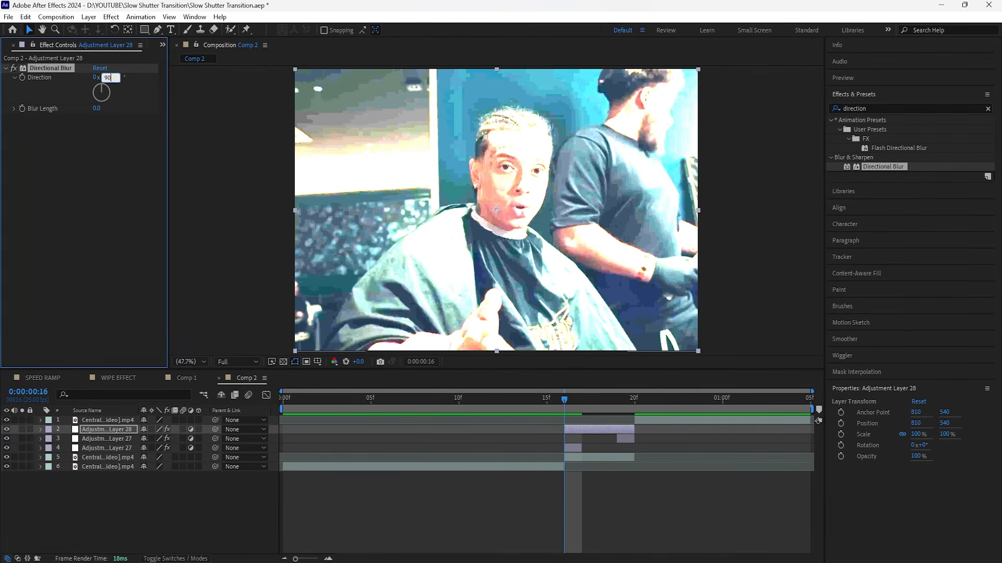
key(Return)
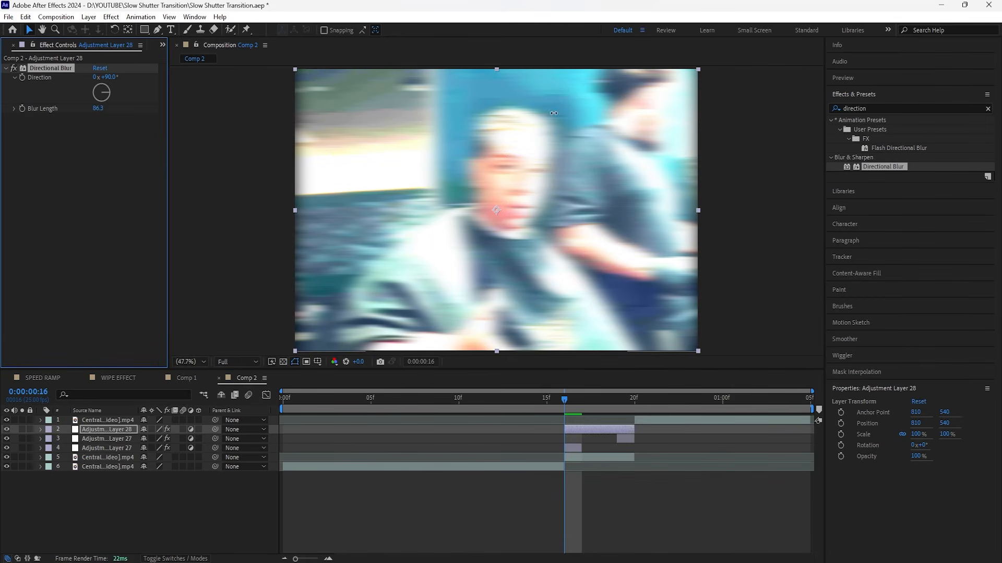
drag(616, 110, 619, 111)
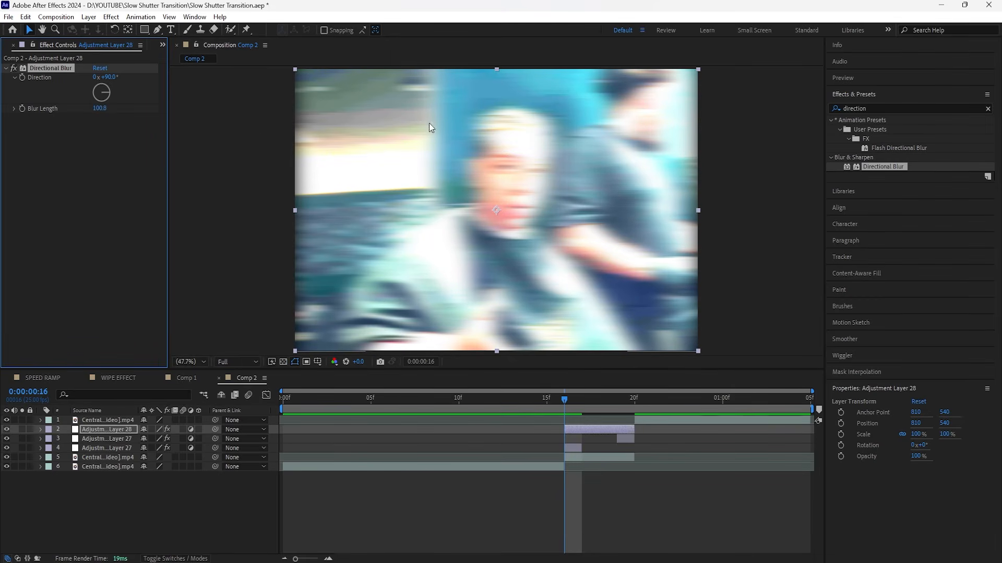
Check the blurred edges for transparency, then apply Motion Tile above Directional Blur with Output Width 200 and Mirror Edges enabled, and preview the transition.
click(285, 362)
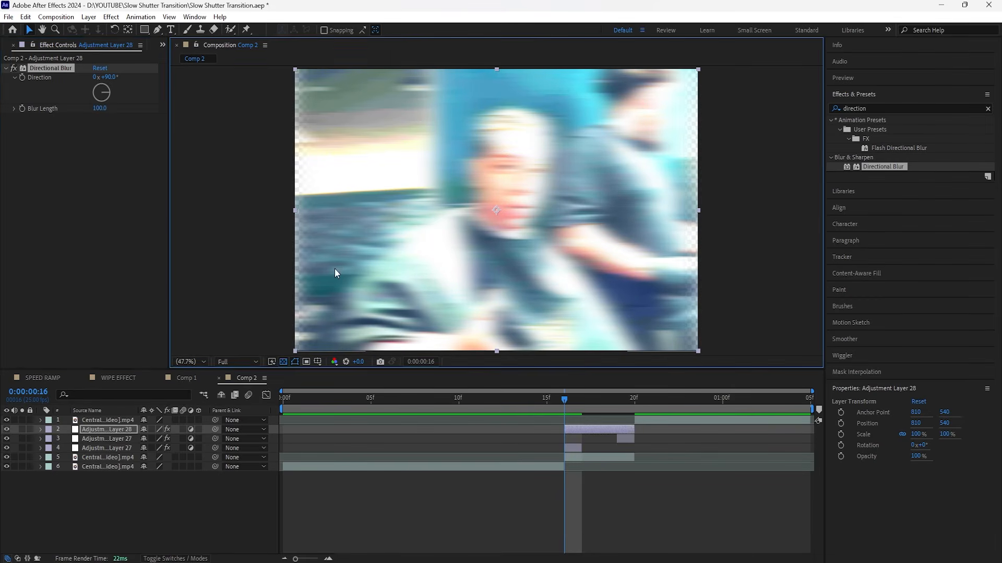
click(283, 361)
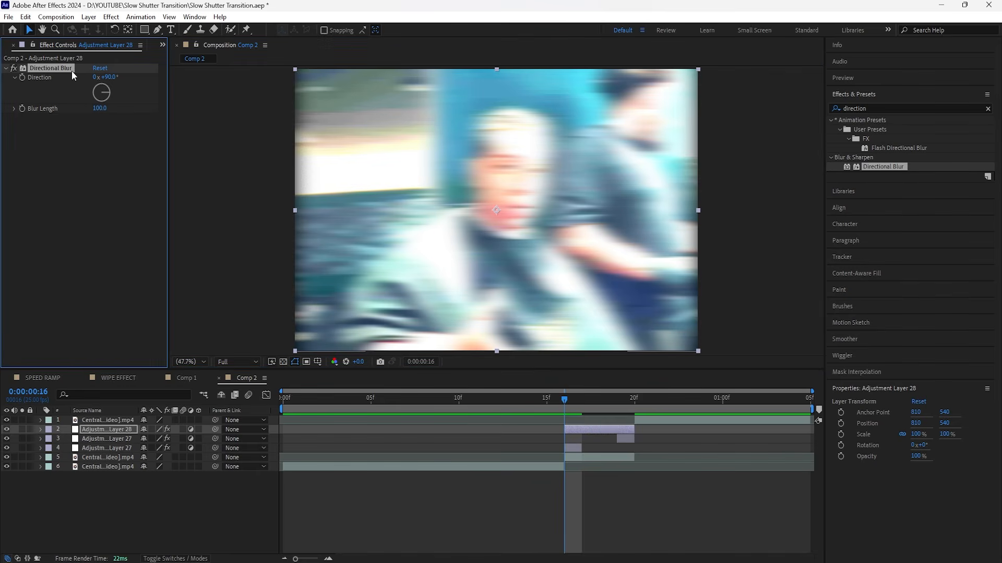
click(988, 108)
text(motion)
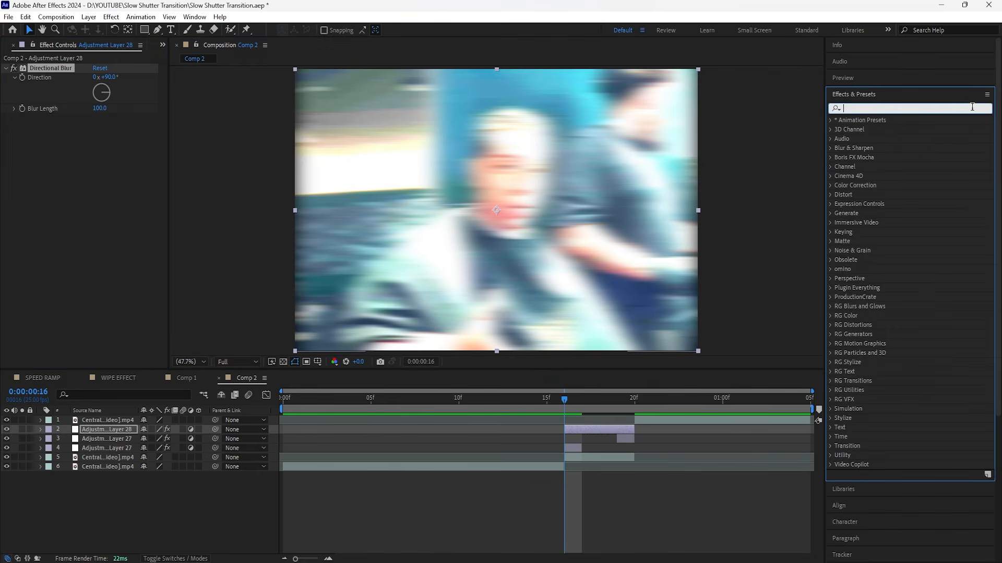
drag(867, 241, 53, 81)
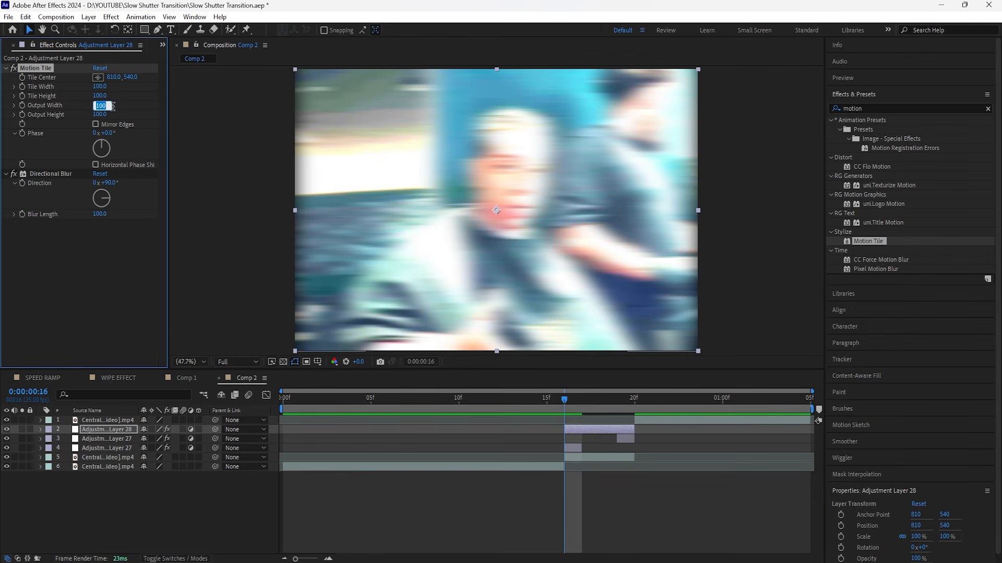
key(Return)
click(95, 124)
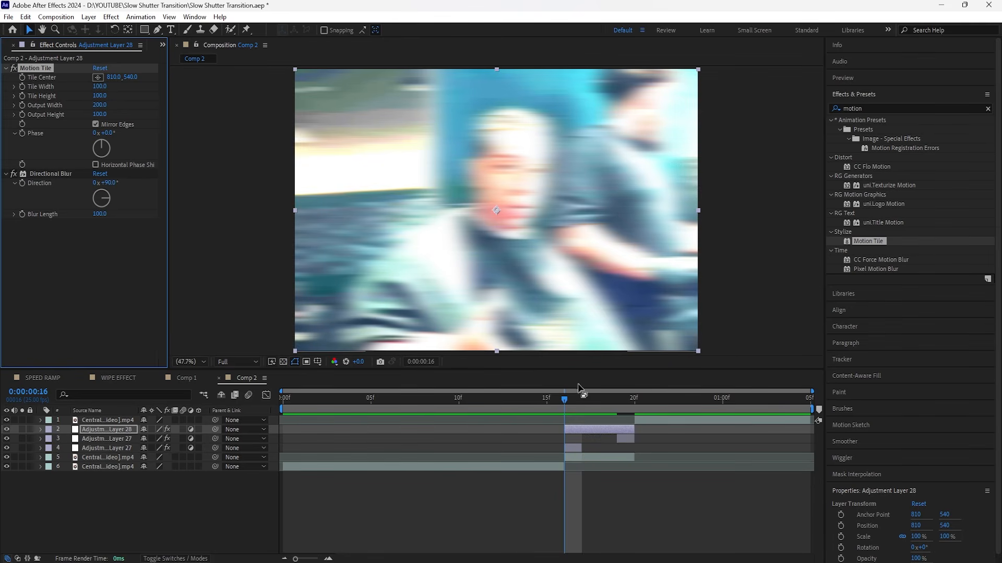
key(space)
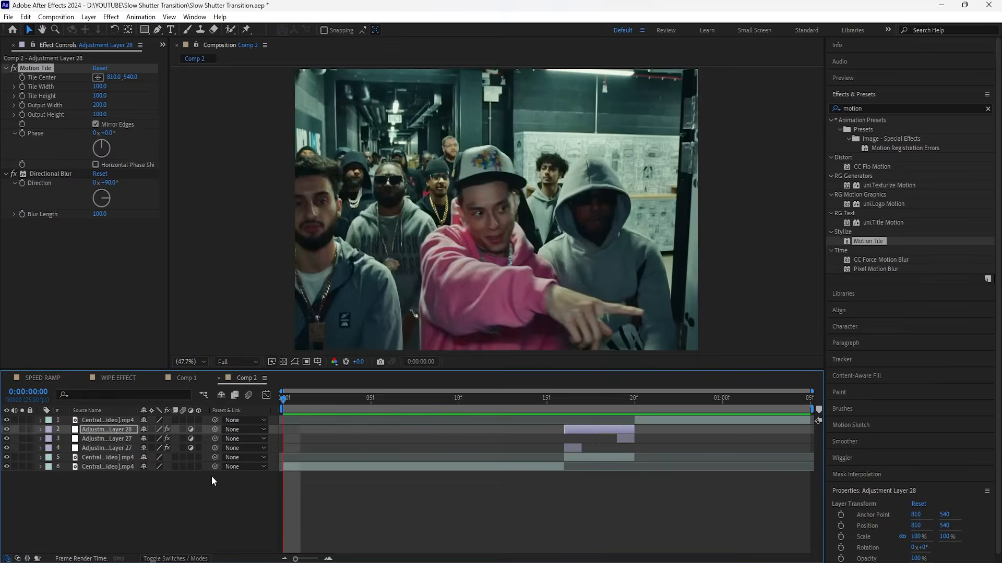
click(287, 511)
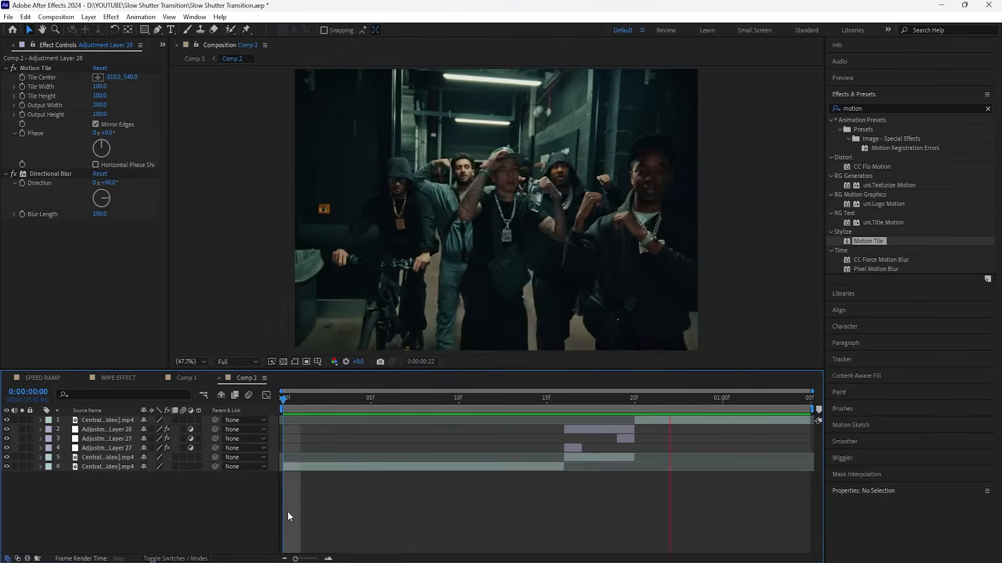